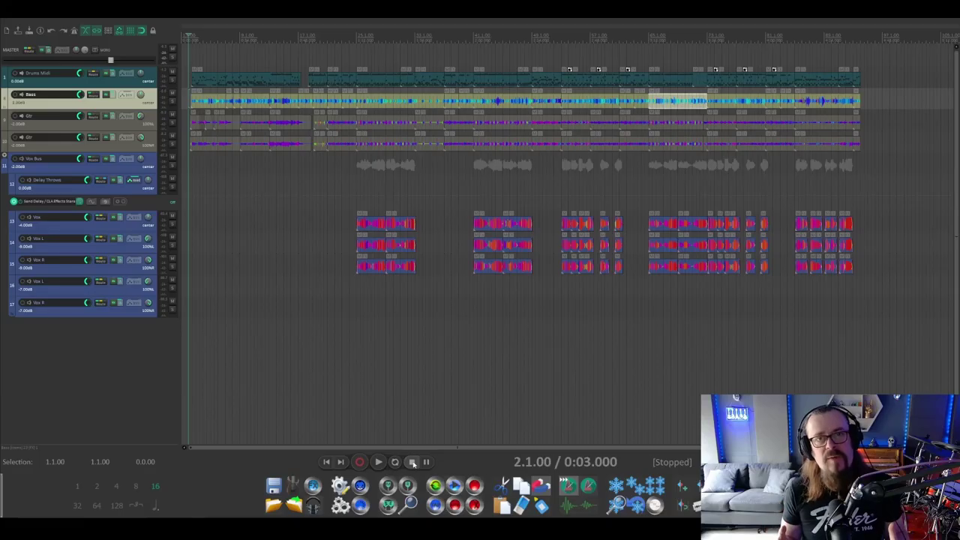
- Play the song and lower the Beauty amount in the master track's BB Tubes plug-in, leaving the plug-in closed
{"action": "key", "text": "space"}
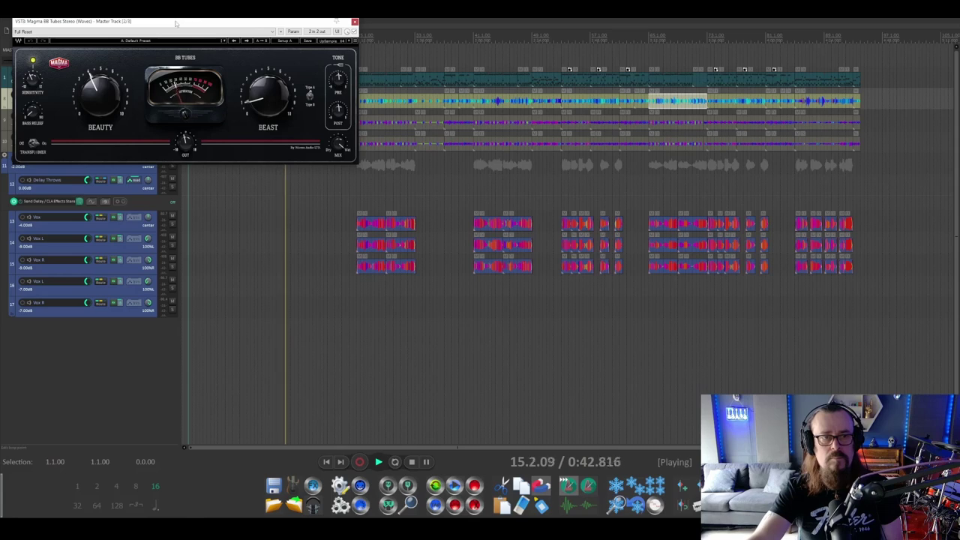
{"action": "left_click_drag", "start_coordinate": [176, 24], "coordinate": [566, 233]}
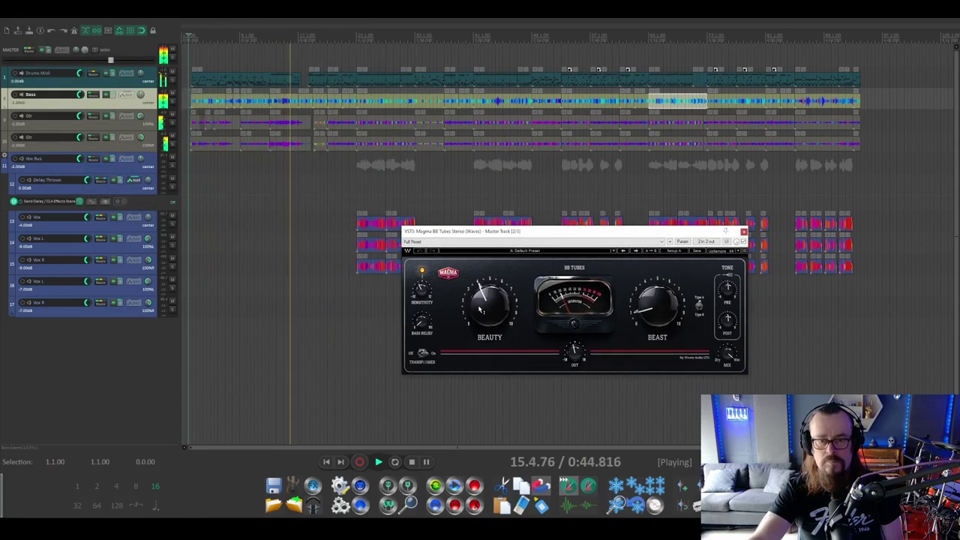
{"action": "left_click_drag", "start_coordinate": [480, 308], "coordinate": [480, 321]}
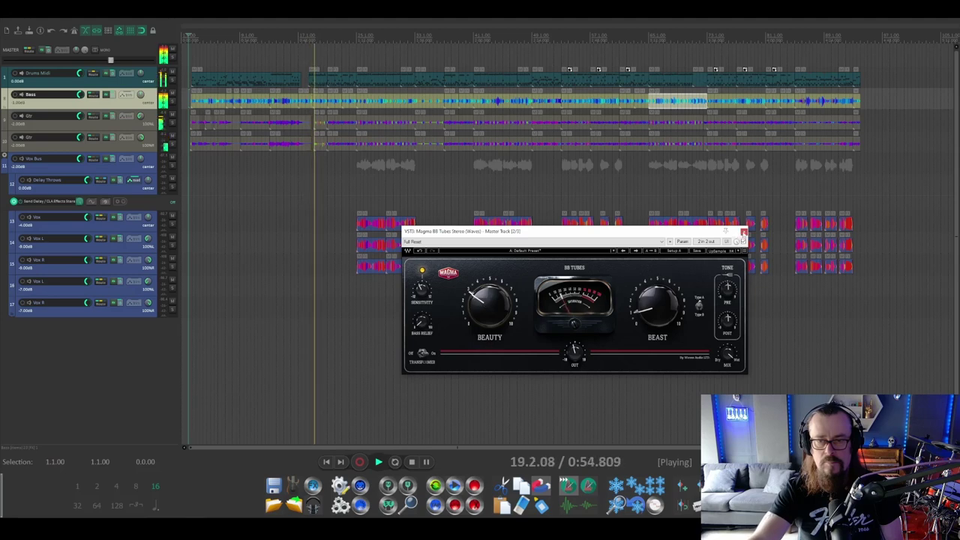
{"action": "left_click", "coordinate": [743, 231]}
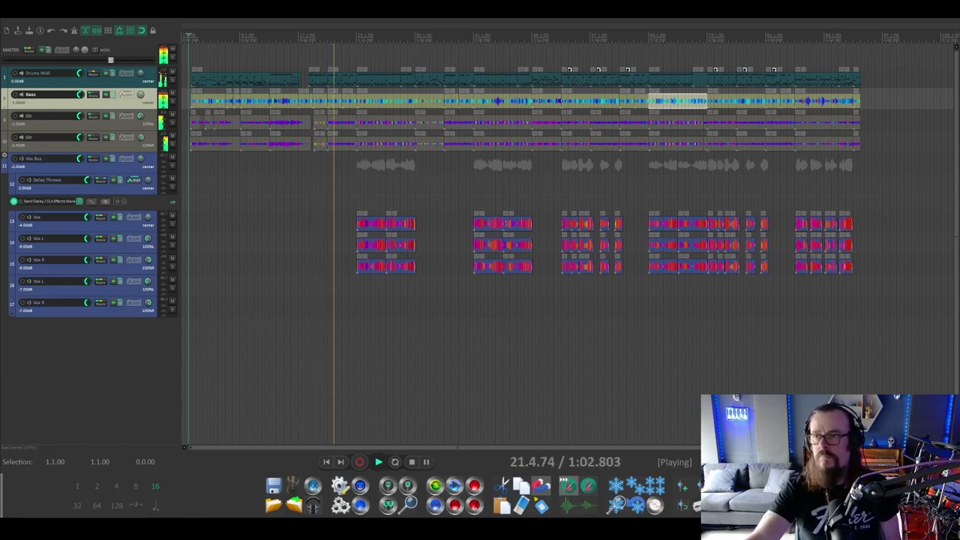
- Raise the Volume of the master track's bx_masterdesk True Peak to 1.0 dB during playback and close the plug-in
{"action": "key", "text": "shift+f"}
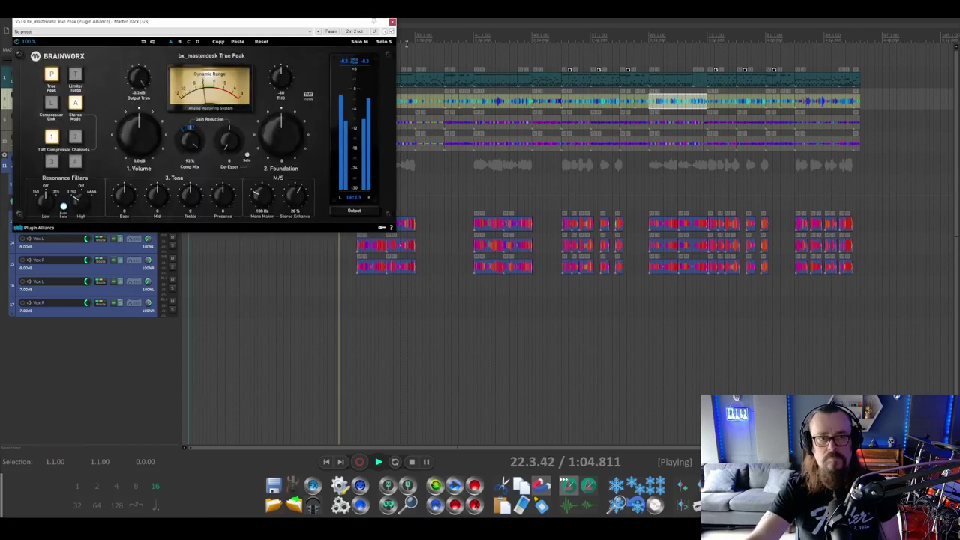
{"action": "left_click_drag", "start_coordinate": [223, 26], "coordinate": [472, 118]}
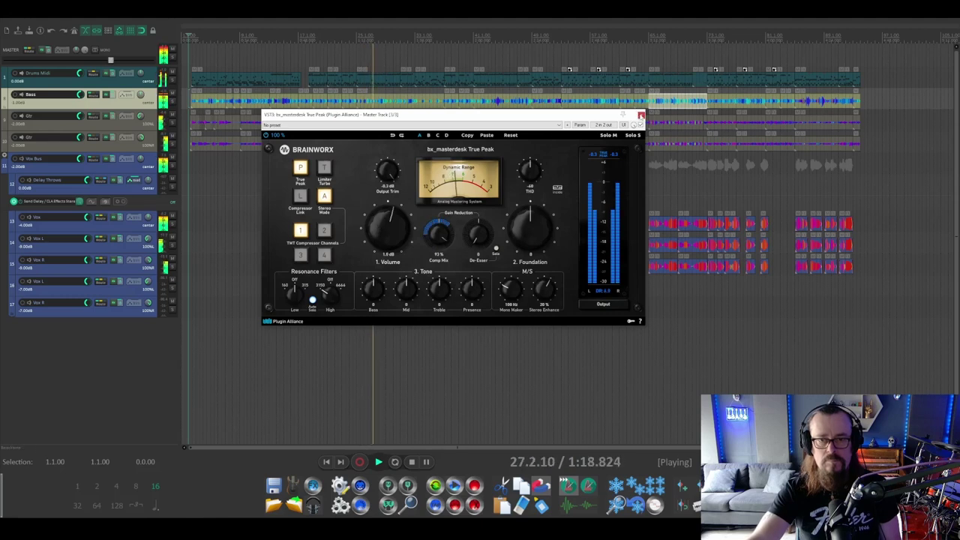
{"action": "left_click", "coordinate": [641, 116]}
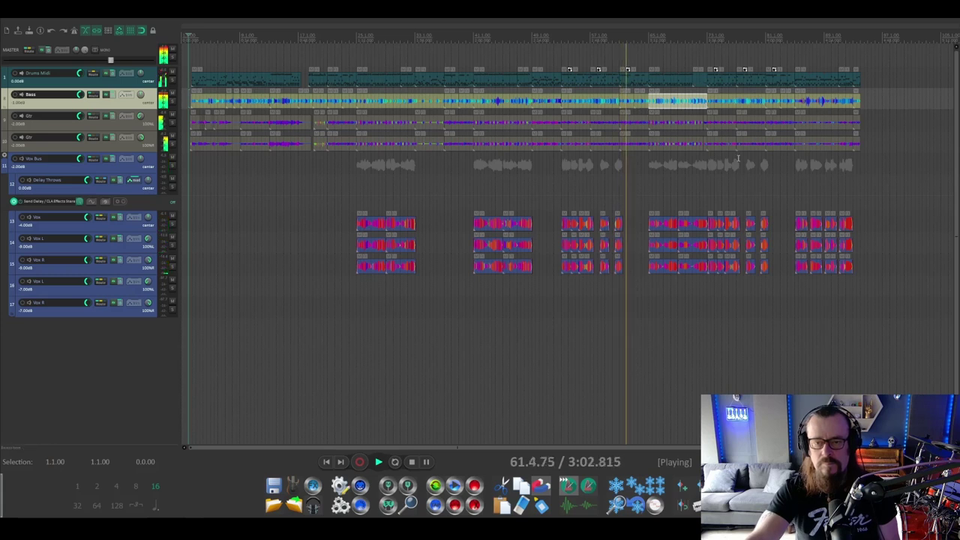
- Mark the time range from 58.3.00 to 60.1.00, stop playback and place the edit cursor at 58.2.00
{"action": "left_click_drag", "start_coordinate": [601, 38], "coordinate": [612, 43]}
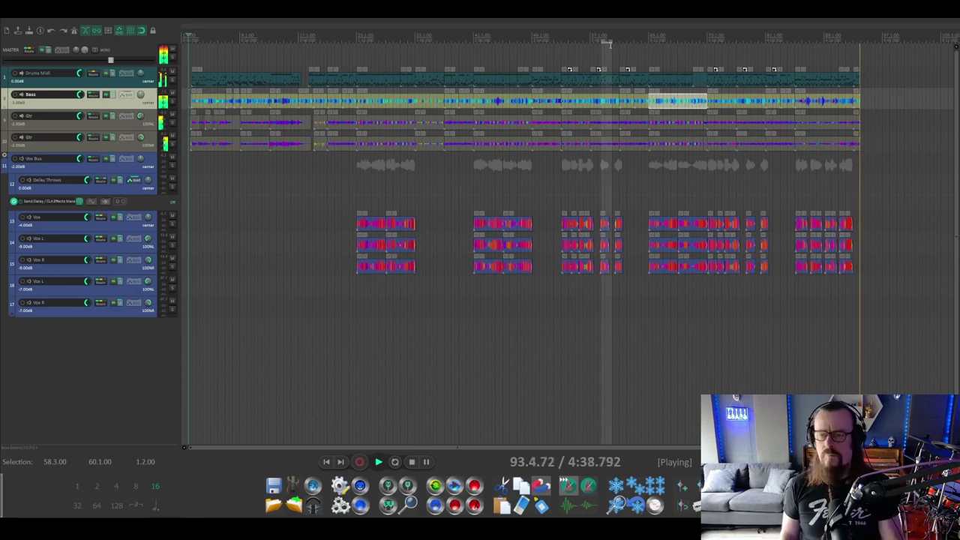
{"action": "key", "text": "space"}
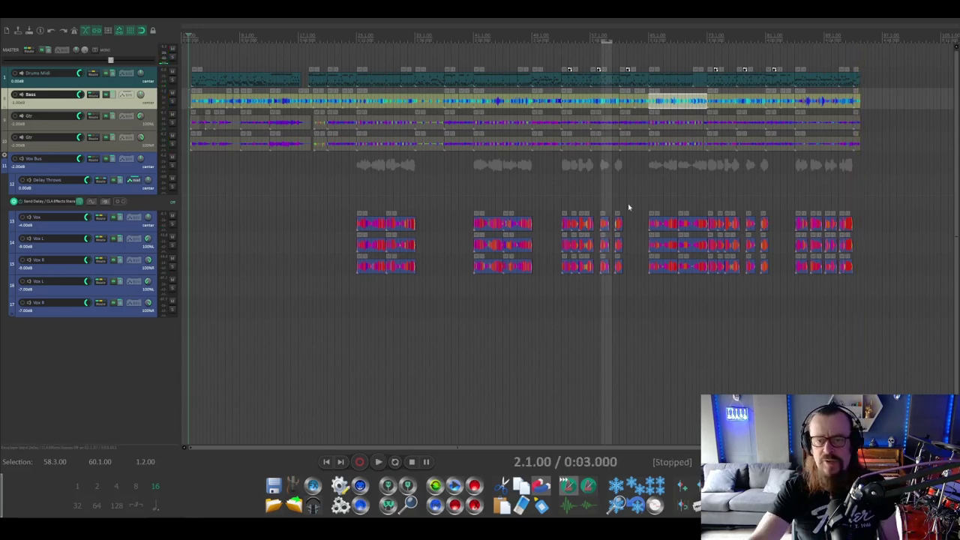
{"action": "scroll", "coordinate": [628, 203], "scroll_direction": "up", "scroll_amount": 4}
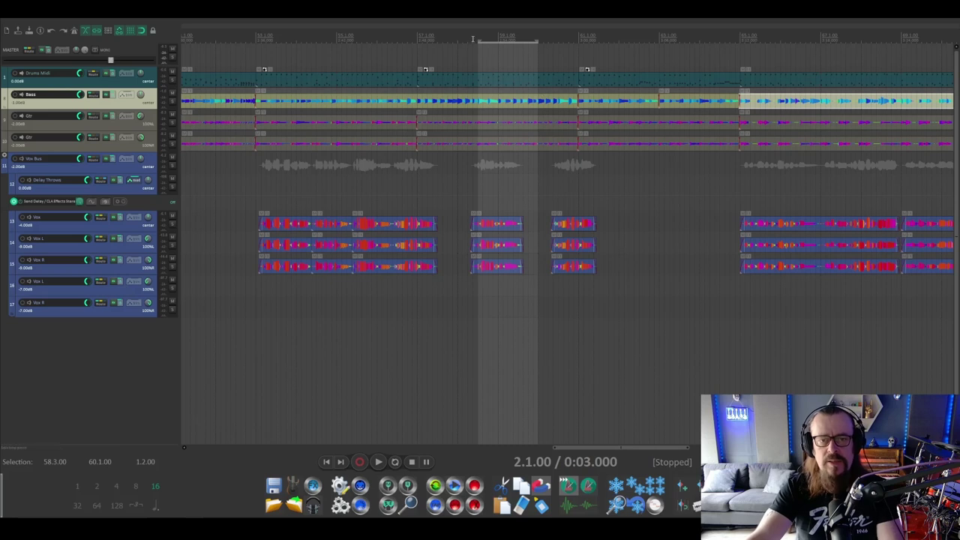
{"action": "left_click", "coordinate": [474, 37]}
{"action": "left_click", "coordinate": [467, 41]}
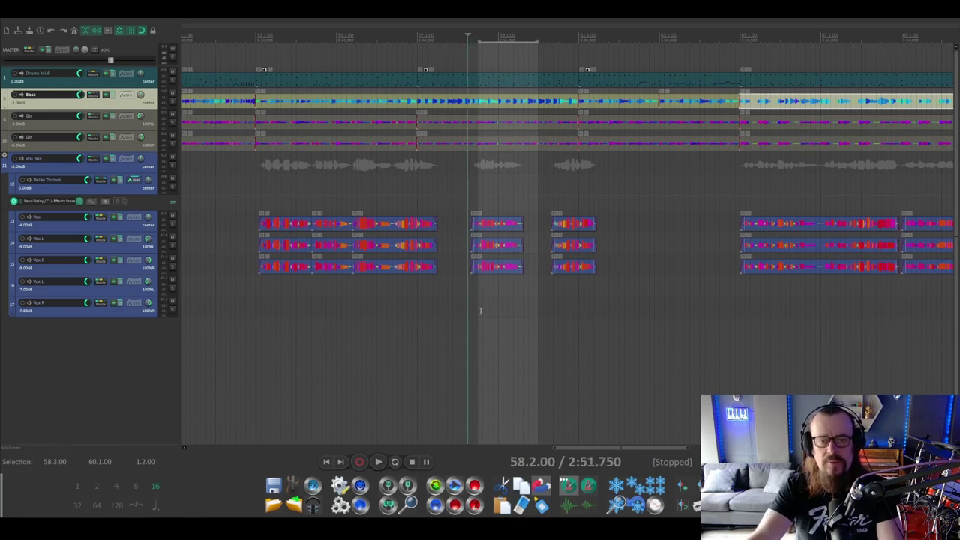
- Select the three stacked vocal items at bar 58 and audition them, then the following phrase from 60.2.25
{"action": "left_click_drag", "start_coordinate": [490, 289], "coordinate": [518, 210]}
{"action": "scroll", "coordinate": [518, 210], "scroll_direction": "up", "scroll_amount": 2}
{"action": "key", "text": "space"}
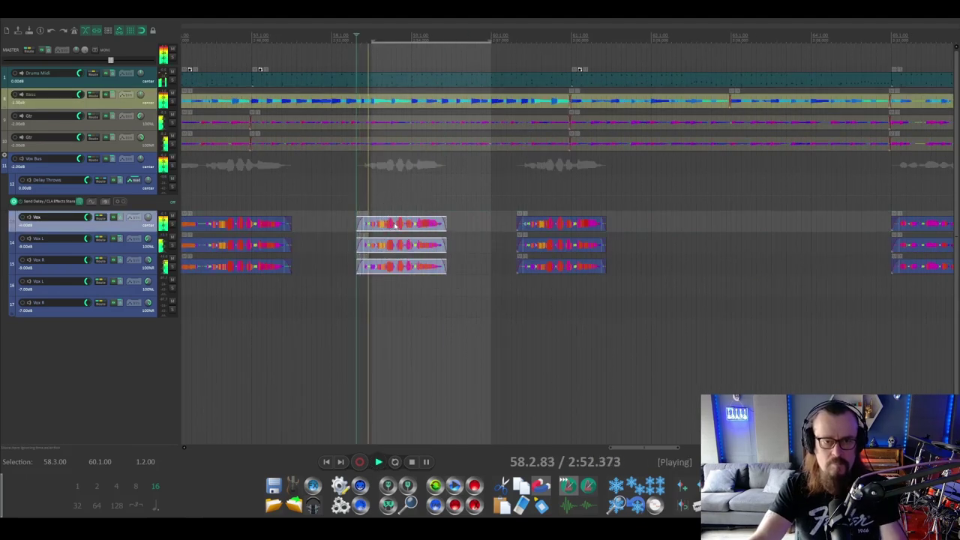
{"action": "left_click", "coordinate": [516, 36]}
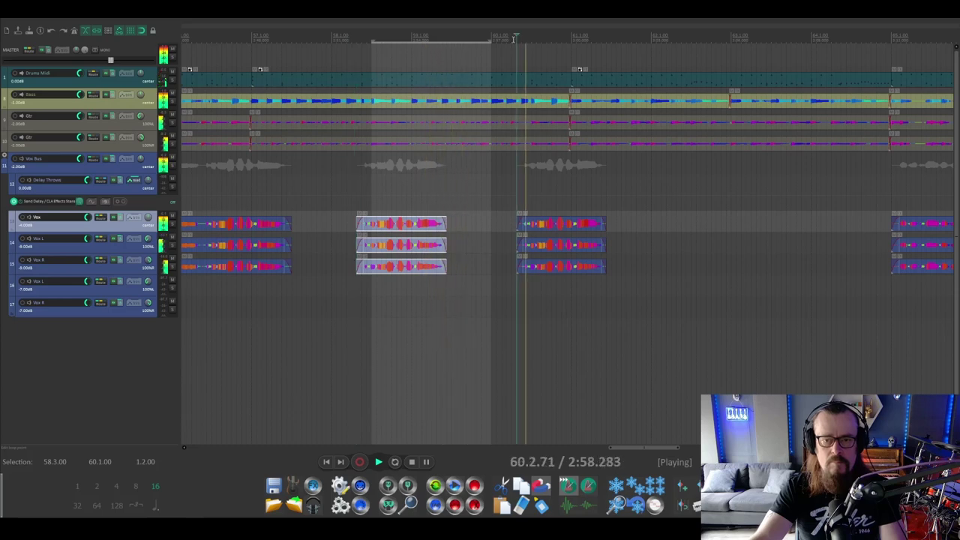
{"action": "key", "text": "space"}
- Audition the vocal phrase in the second matching section, starting at 80.3.00
{"action": "scroll", "coordinate": [506, 177], "scroll_direction": "down", "scroll_amount": 5}
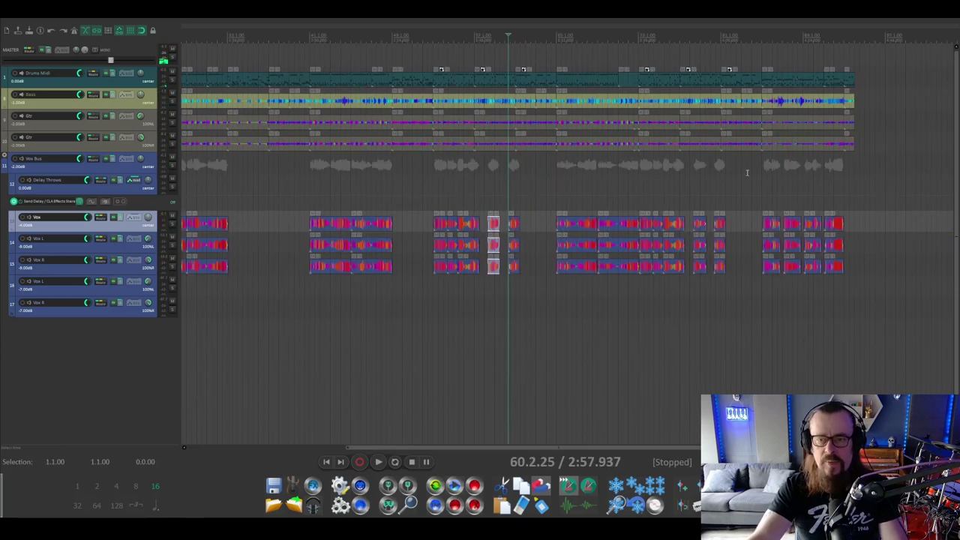
{"action": "scroll", "coordinate": [747, 173], "scroll_direction": "up", "scroll_amount": 3}
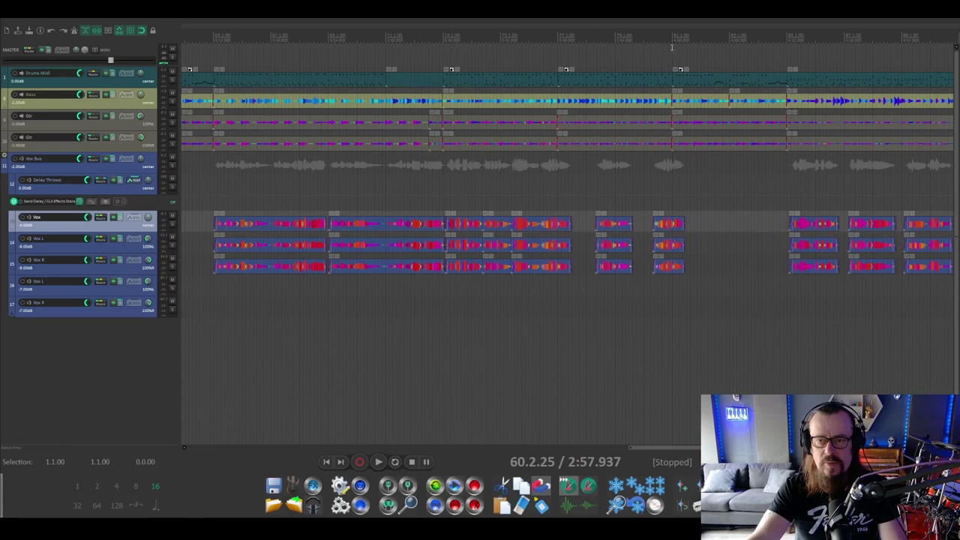
{"action": "left_click", "coordinate": [655, 38]}
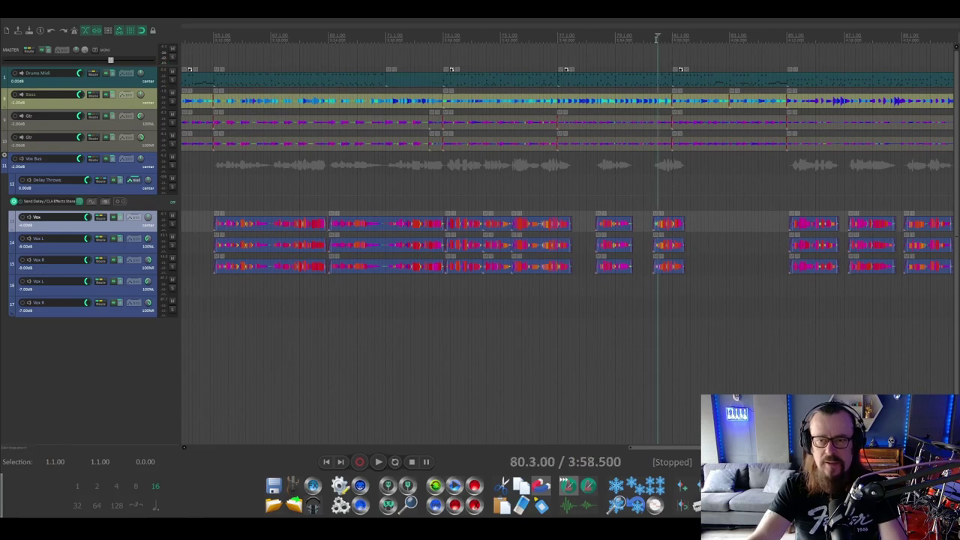
{"action": "key", "text": "space"}
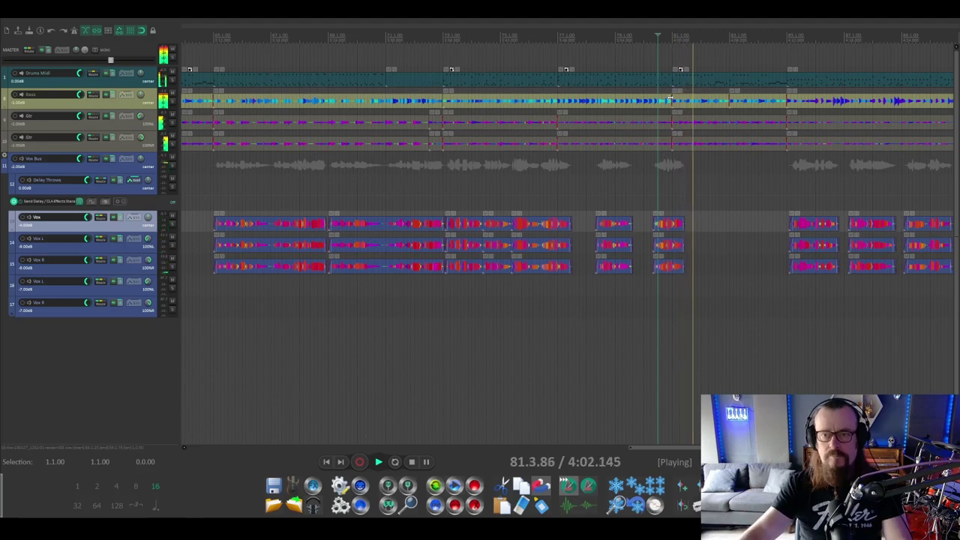
{"action": "key", "text": "space"}
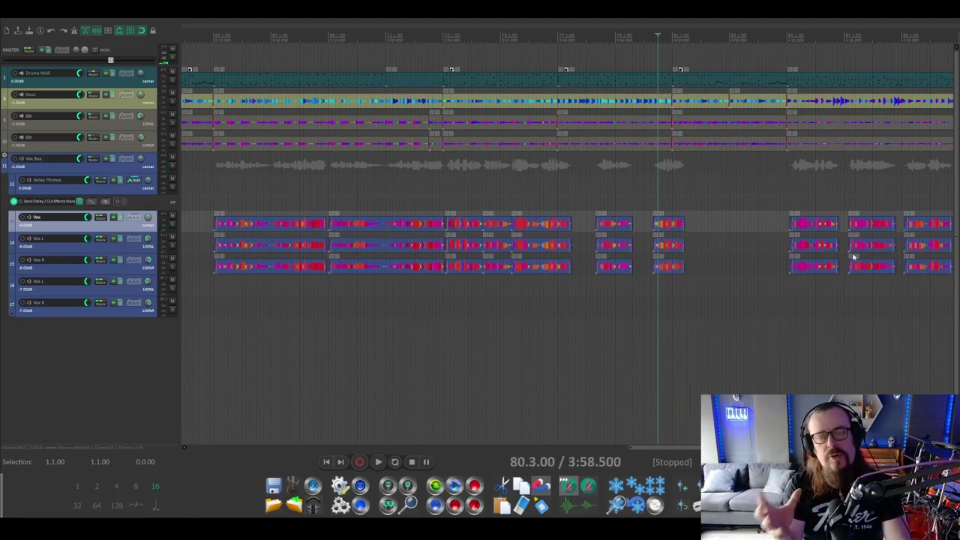
{"action": "scroll", "coordinate": [737, 278], "scroll_direction": "down", "scroll_amount": 3}
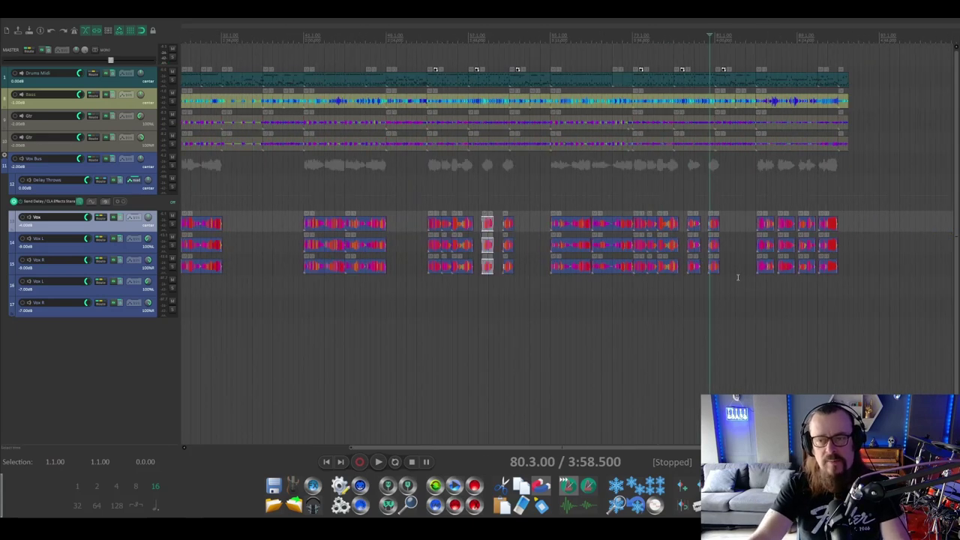
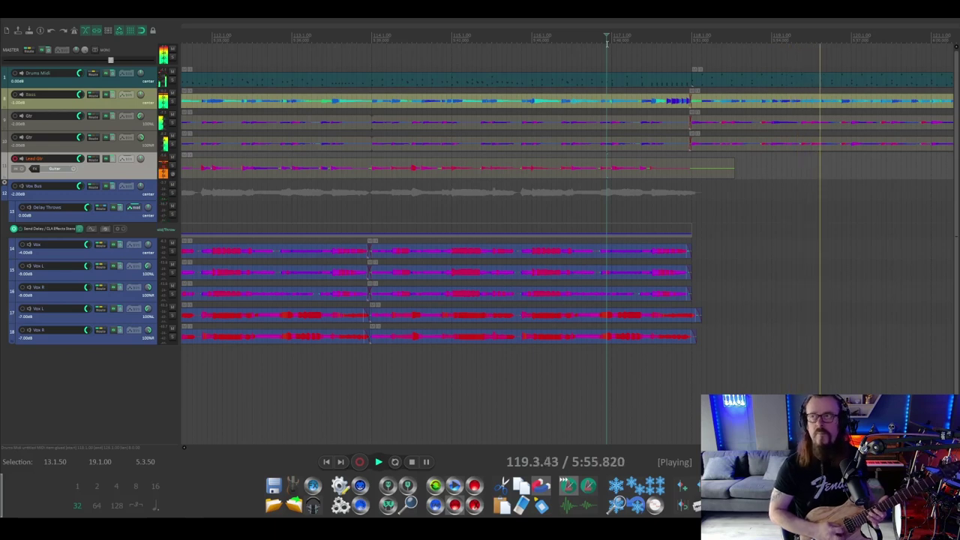
- Play the passage from 116.4.75 into the instrumental ending to rehearse the next lead guitar part
{"action": "key", "text": "space"}
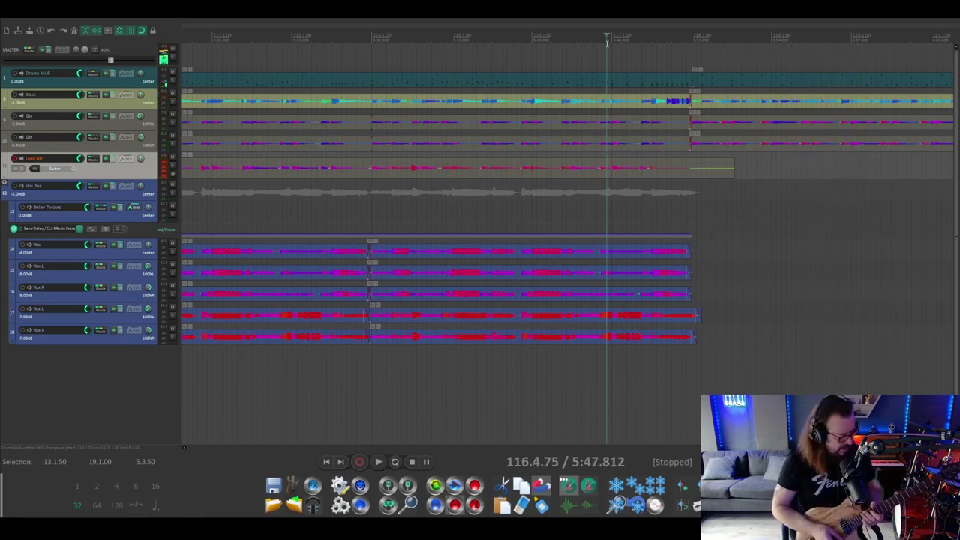
{"action": "key", "text": "space"}
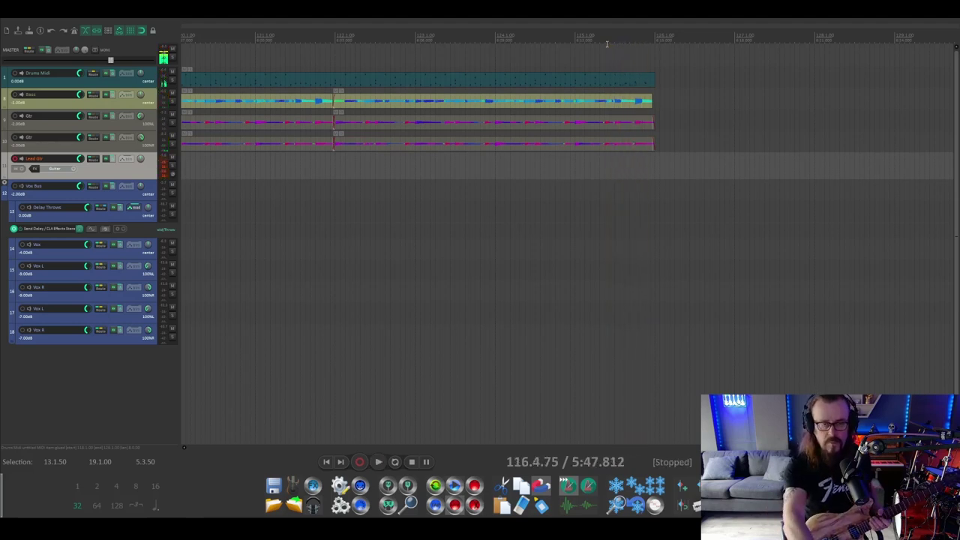
{"action": "key", "text": "space"}
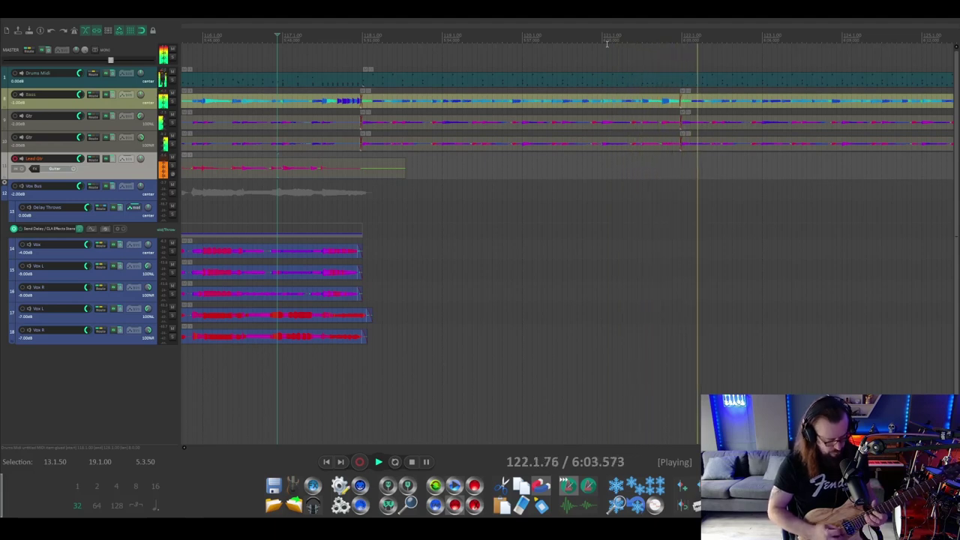
{"action": "key", "text": "space"}
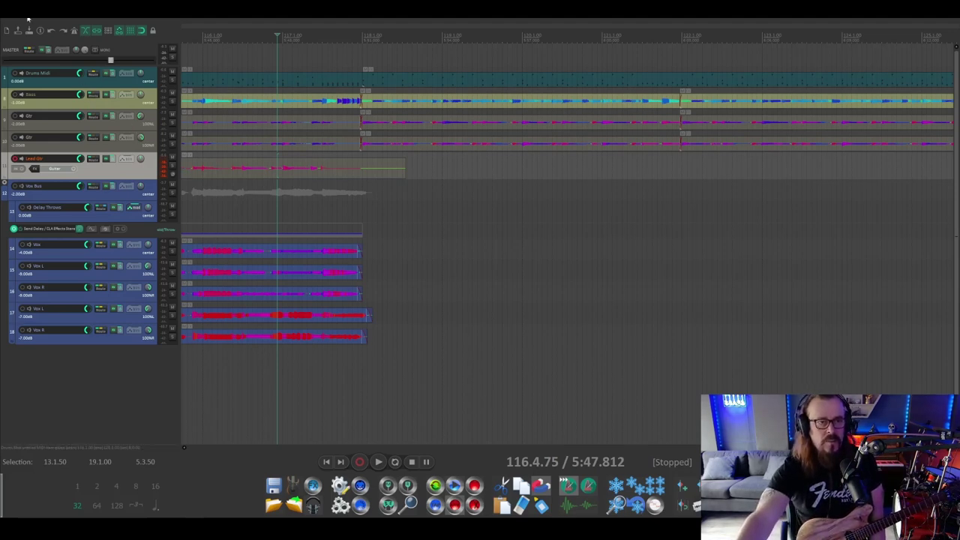
- Close the Helix Native settings and record a lead guitar take on the second Lead Gtr track from 118.1.00
{"action": "left_click", "coordinate": [46, 30]}
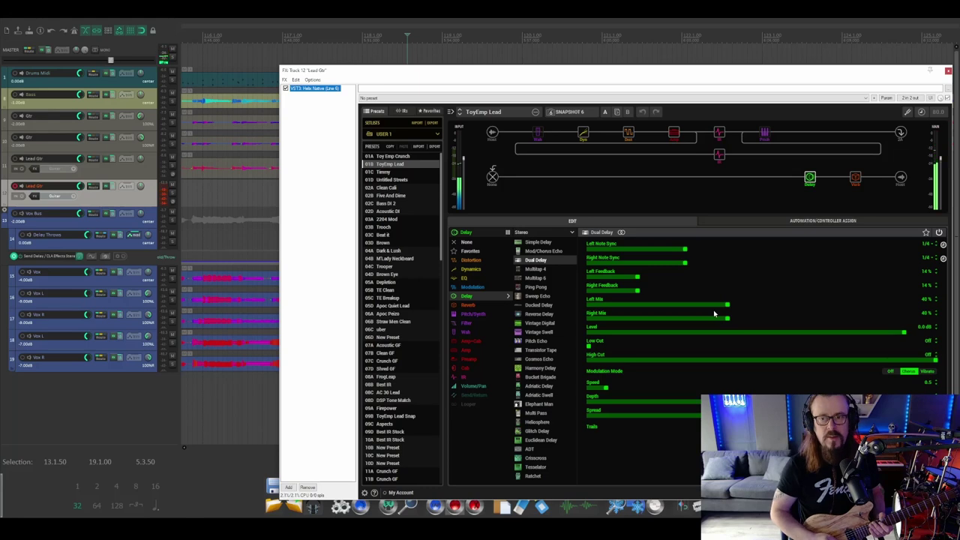
{"action": "left_click", "coordinate": [947, 70]}
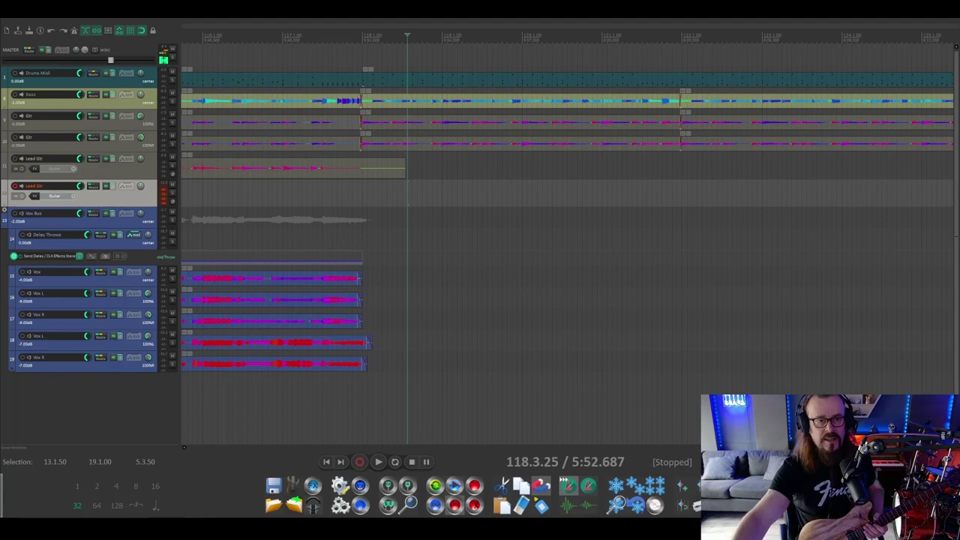
{"action": "key", "text": "ctrl+r"}
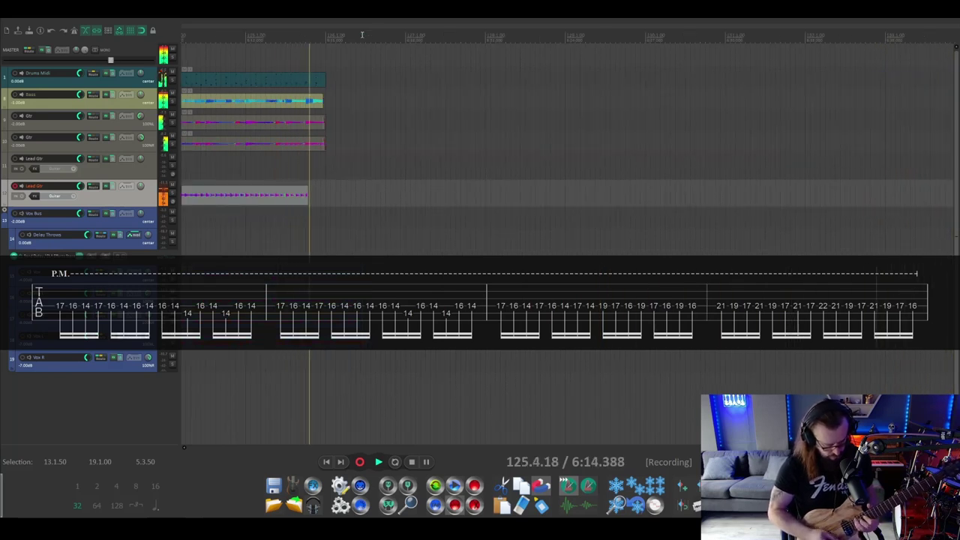
{"action": "key", "text": "space"}
- Copy the drums, bass and rhythm guitar section at bar 13 to the end of the song and play the transition
{"action": "scroll", "coordinate": [587, 176], "scroll_direction": "down", "scroll_amount": 6}
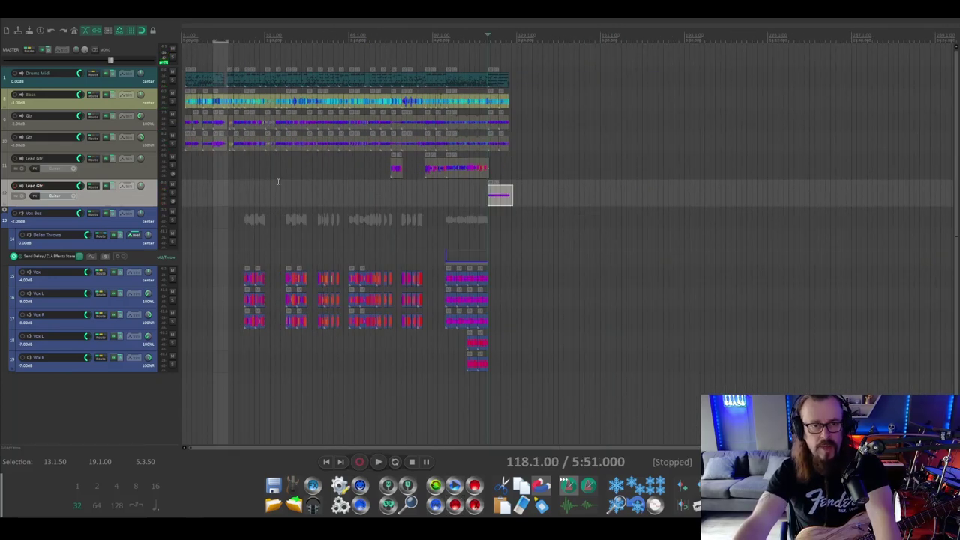
{"action": "scroll", "coordinate": [212, 155], "scroll_direction": "up", "scroll_amount": 6}
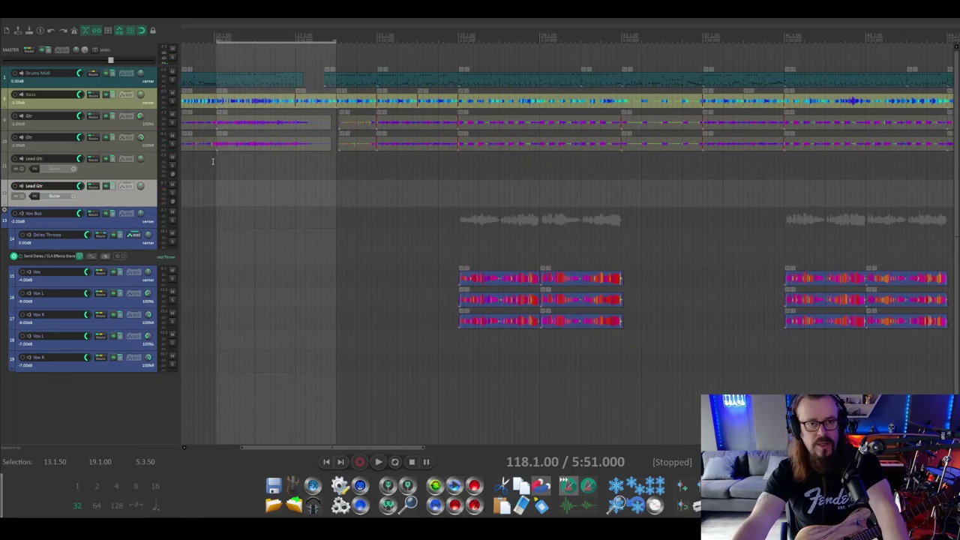
{"action": "scroll", "coordinate": [229, 173], "scroll_direction": "right", "scroll_amount": 10}
{"action": "key", "text": "space"}
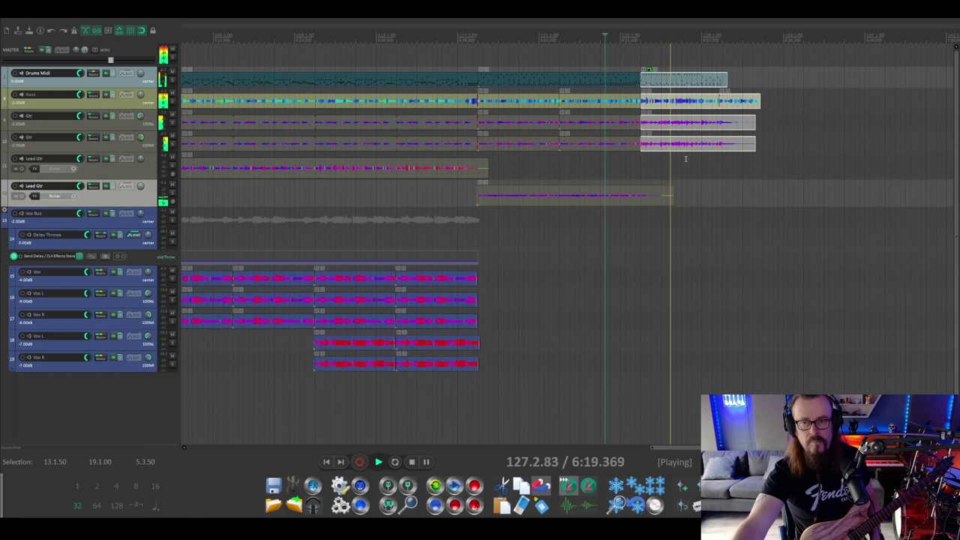
{"action": "scroll", "coordinate": [711, 156], "scroll_direction": "up", "scroll_amount": 2}
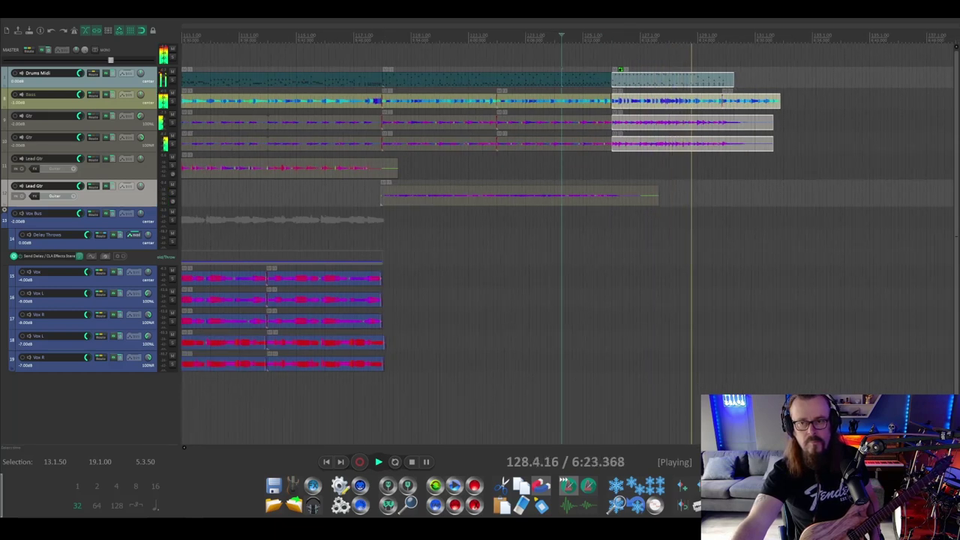
{"action": "scroll", "coordinate": [766, 327], "scroll_direction": "right", "scroll_amount": 2}
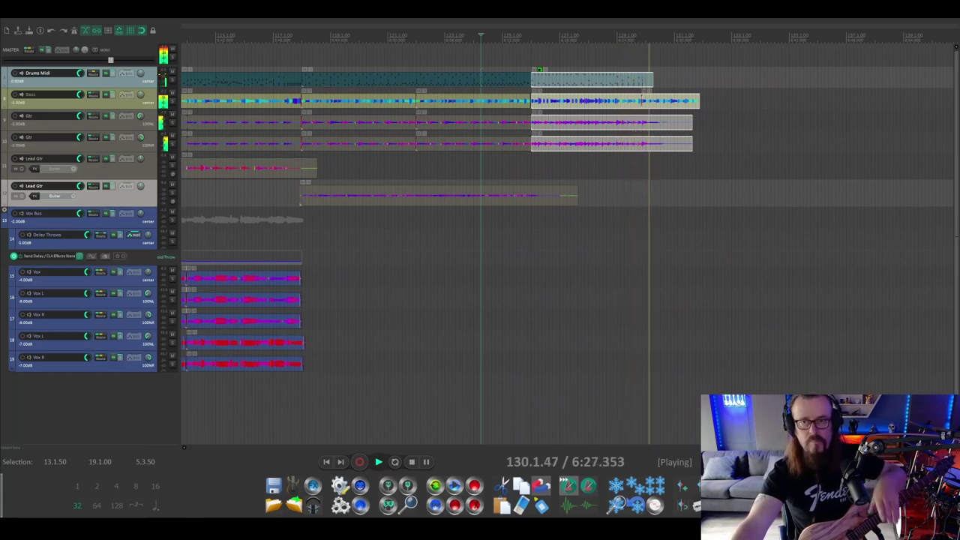
- Split the copied drums, bass and rhythm guitar items at 129.1.00
{"action": "key", "text": "space"}
{"action": "left_click", "coordinate": [618, 36]}
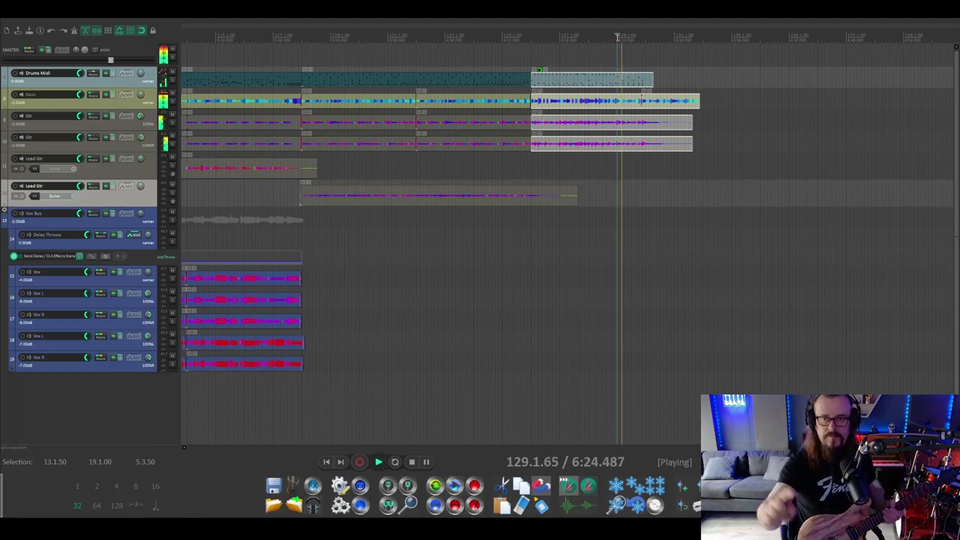
{"action": "key", "text": "space"}
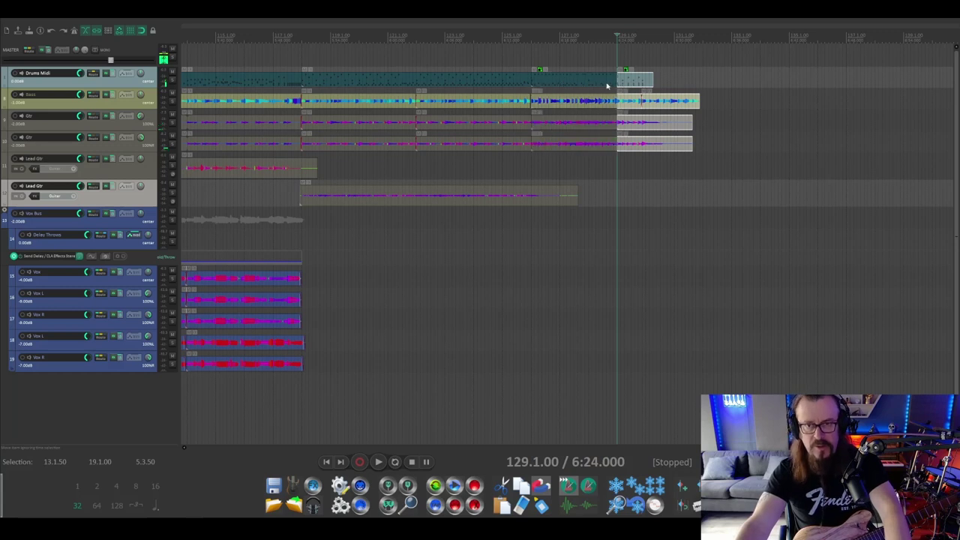
- Return to the start of the song and play its opening
{"action": "key", "text": "Home"}
{"action": "key", "text": "space"}
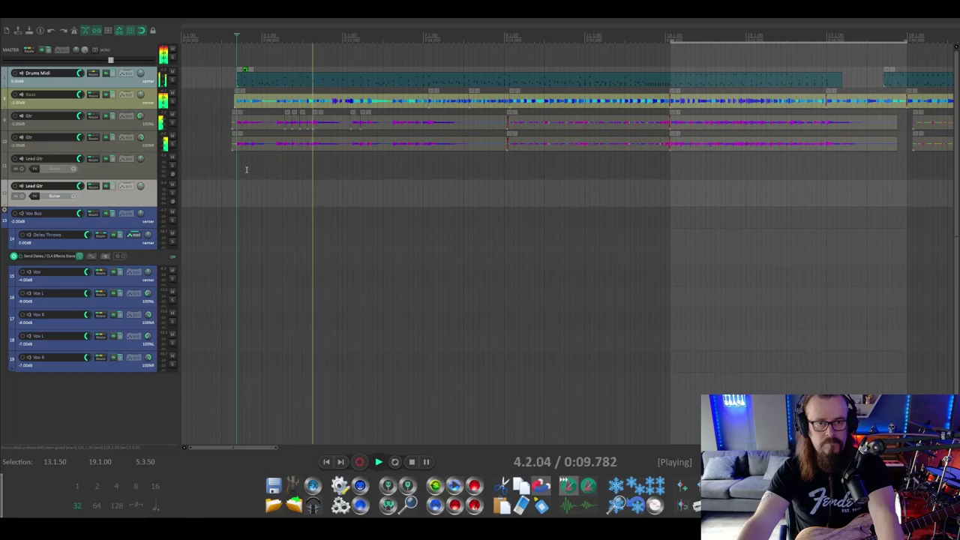
{"action": "key", "text": "space"}
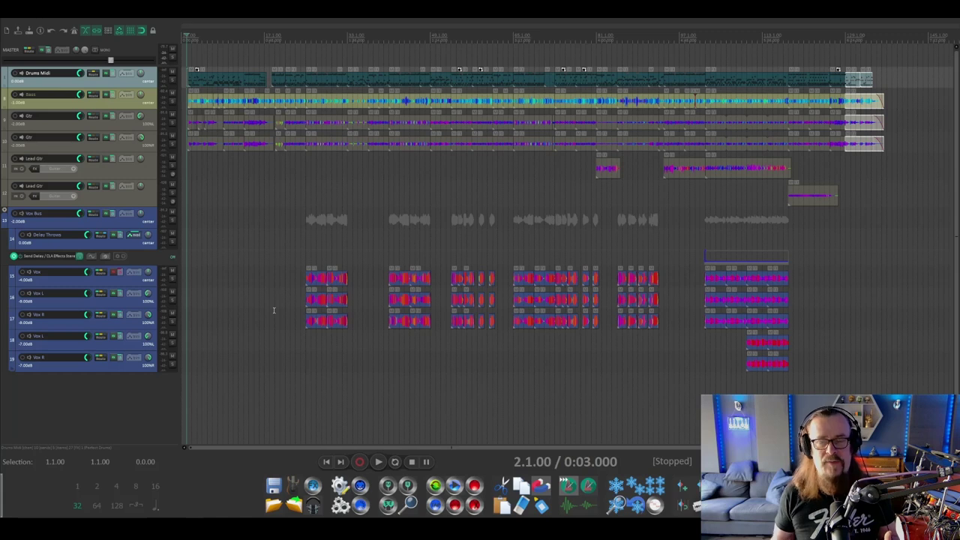
- Insert the videoplayback reference song as a track below Bass, solo it and play it from 5.1.00
{"action": "key", "text": "ctrl+v"}
{"action": "left_click_drag", "start_coordinate": [123, 389], "coordinate": [95, 114]}
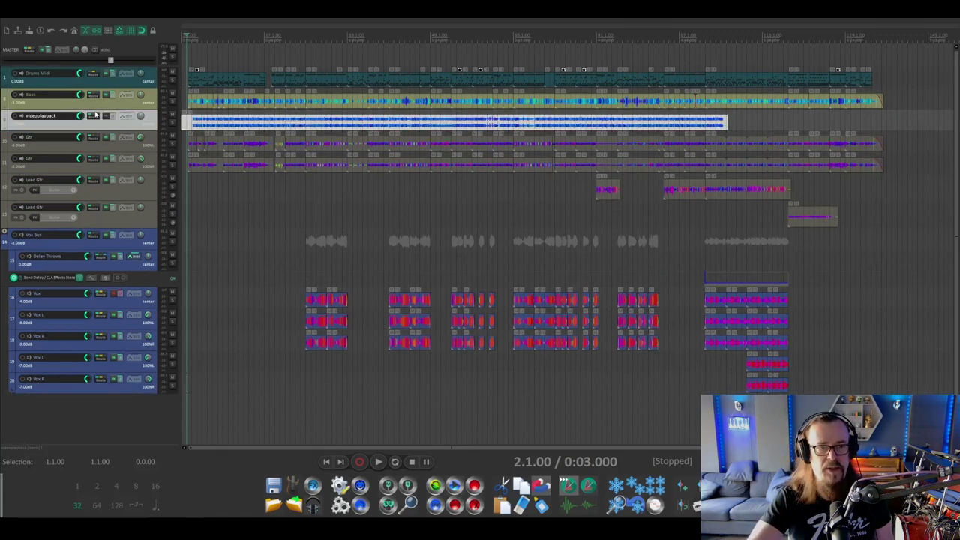
{"action": "left_click", "coordinate": [171, 122]}
{"action": "left_click", "coordinate": [381, 463]}
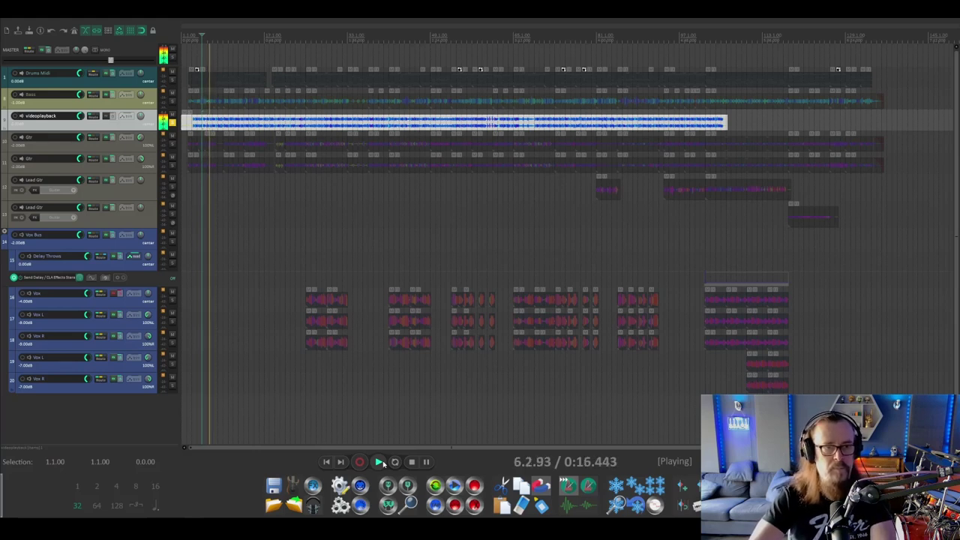
{"action": "key", "text": "space"}
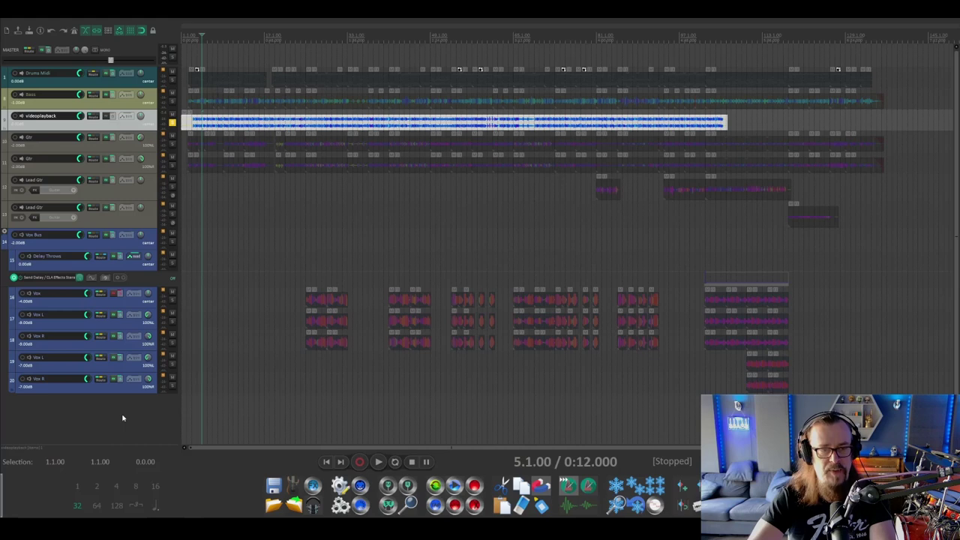
- Create a folder track holding the Bass and videoplayback tracks, and add Ozone 9 with a Match EQ module to it
{"action": "double_click", "coordinate": [123, 418]}
{"action": "left_click_drag", "start_coordinate": [97, 403], "coordinate": [107, 96]}
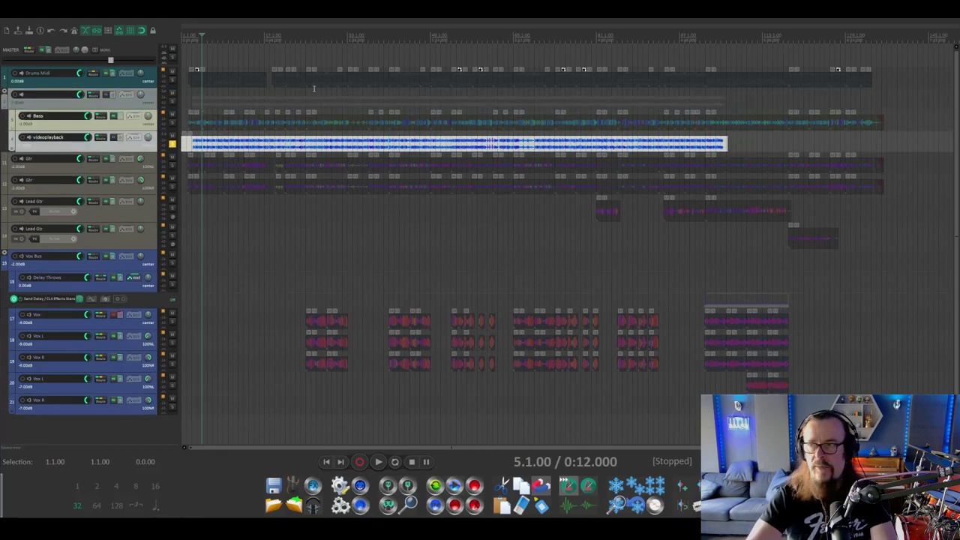
{"action": "key", "text": "f"}
{"action": "left_click", "coordinate": [418, 238]}
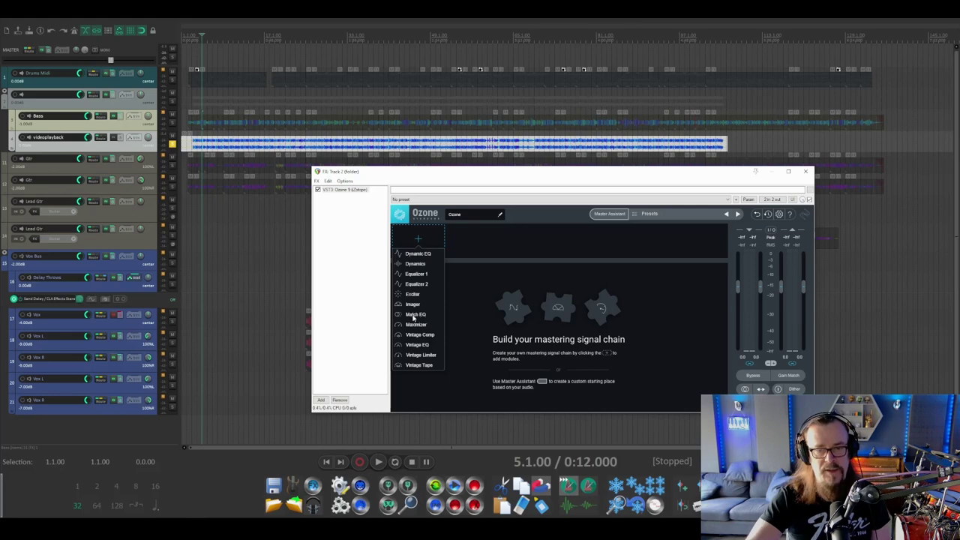
{"action": "left_click", "coordinate": [415, 315]}
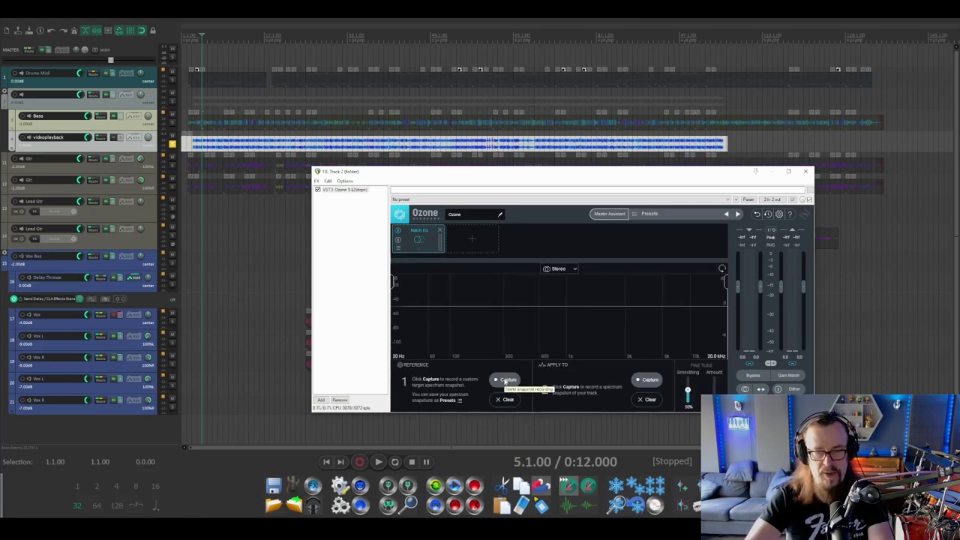
- Capture the Match EQ reference spectrum from the soloed videoplayback track starting at 5.1.00
{"action": "left_click", "coordinate": [506, 380]}
{"action": "key", "text": "space"}
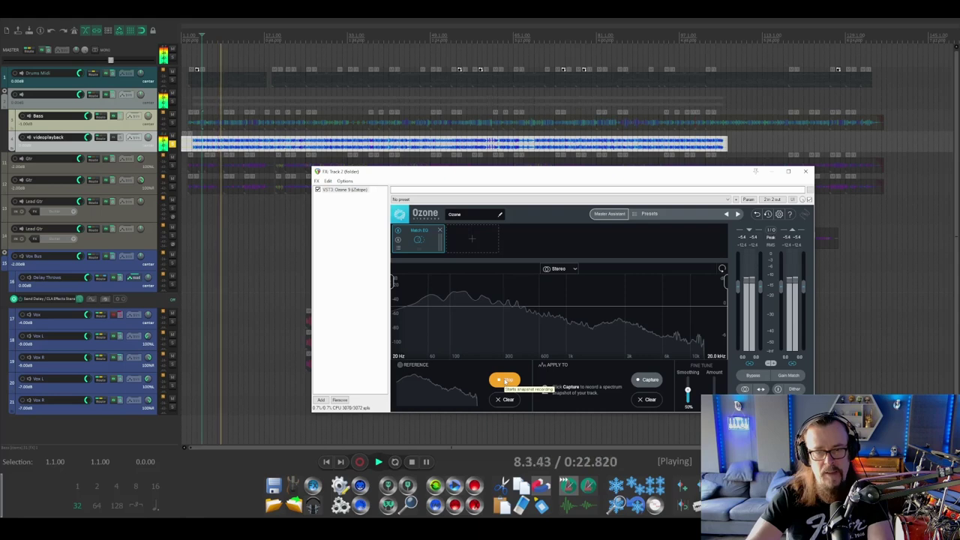
{"action": "left_click", "coordinate": [507, 381]}
{"action": "key", "text": "space"}
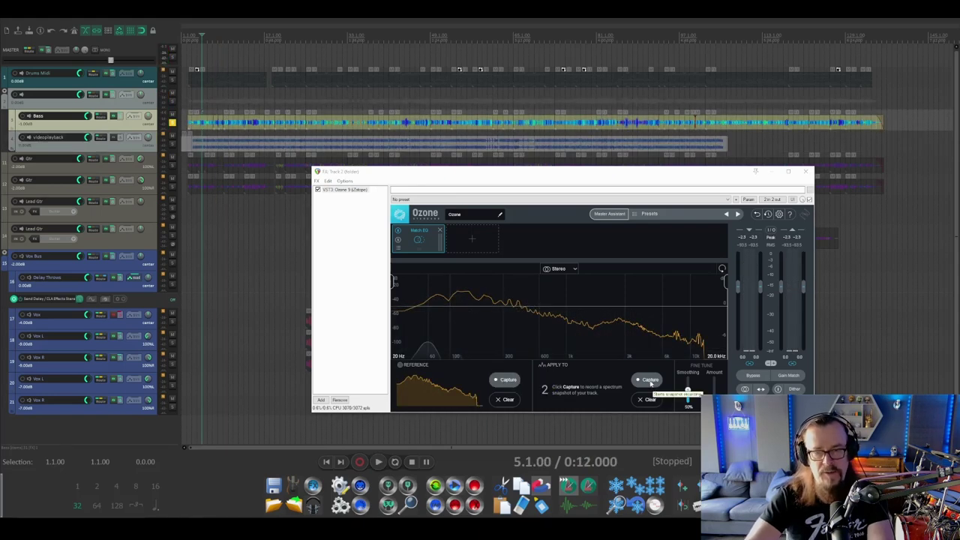
- Capture the Match EQ Apply To spectrum from the soloed Bass track starting at 5.1.00
{"action": "left_click", "coordinate": [650, 380]}
{"action": "key", "text": "space"}
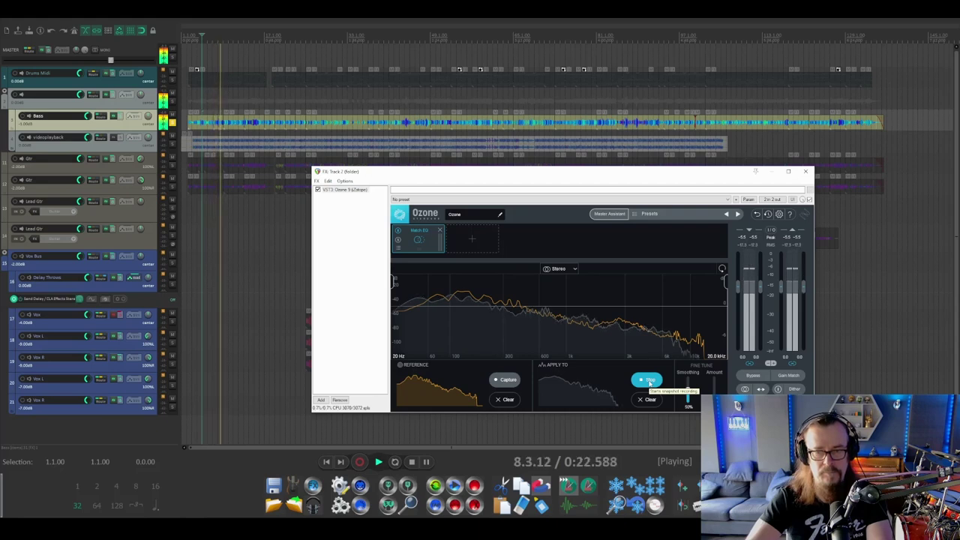
{"action": "left_click", "coordinate": [648, 381]}
{"action": "key", "text": "space"}
- Set the Match EQ smoothing to 0% and amount to 100%, and play the soloed Bass track from 5.1.00
{"action": "left_click", "coordinate": [210, 143]}
{"action": "left_click_drag", "start_coordinate": [688, 390], "coordinate": [688, 403]}
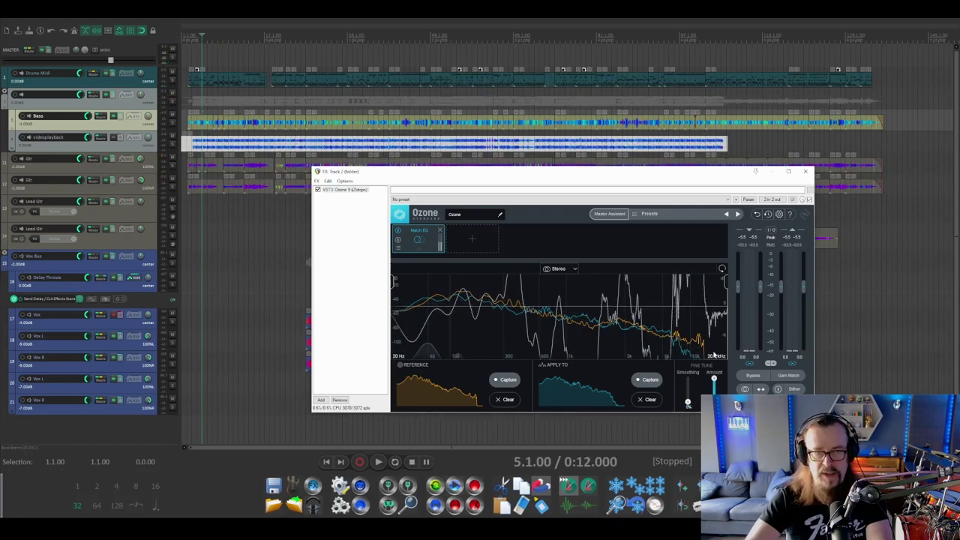
{"action": "left_click", "coordinate": [173, 123]}
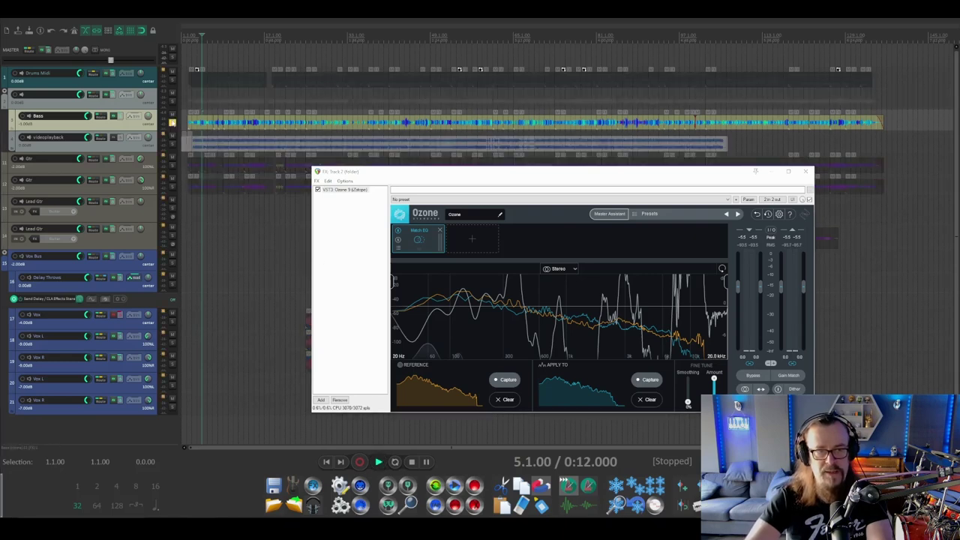
{"action": "key", "text": "space"}
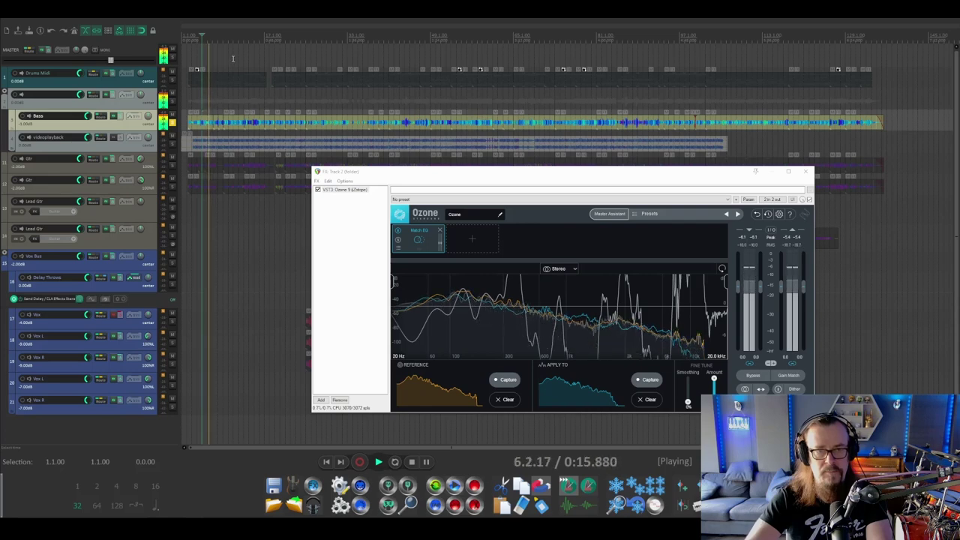
- Play from 11.1.00 and compare the matched bass with the reference by switching solo between Bass and videoplayback
{"action": "left_click", "coordinate": [233, 58]}
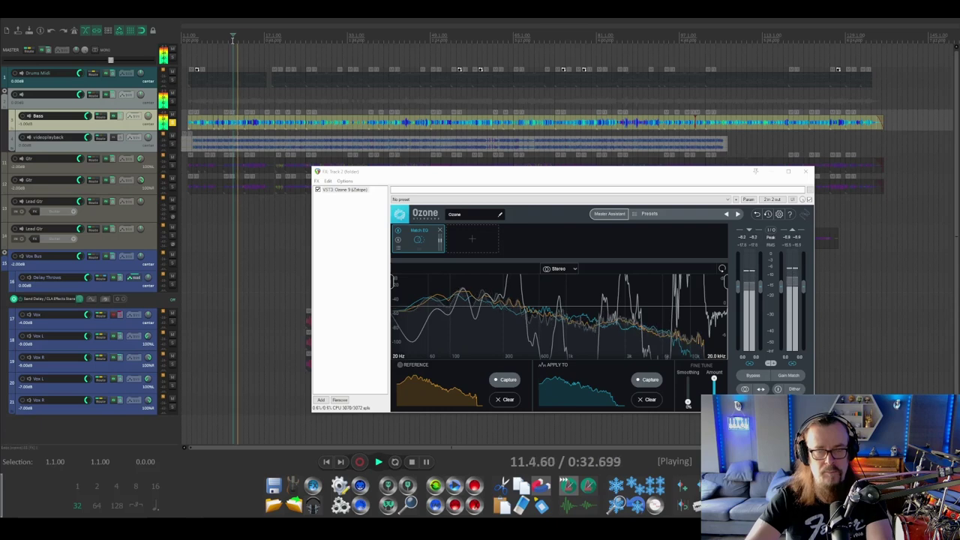
{"action": "key", "text": "space"}
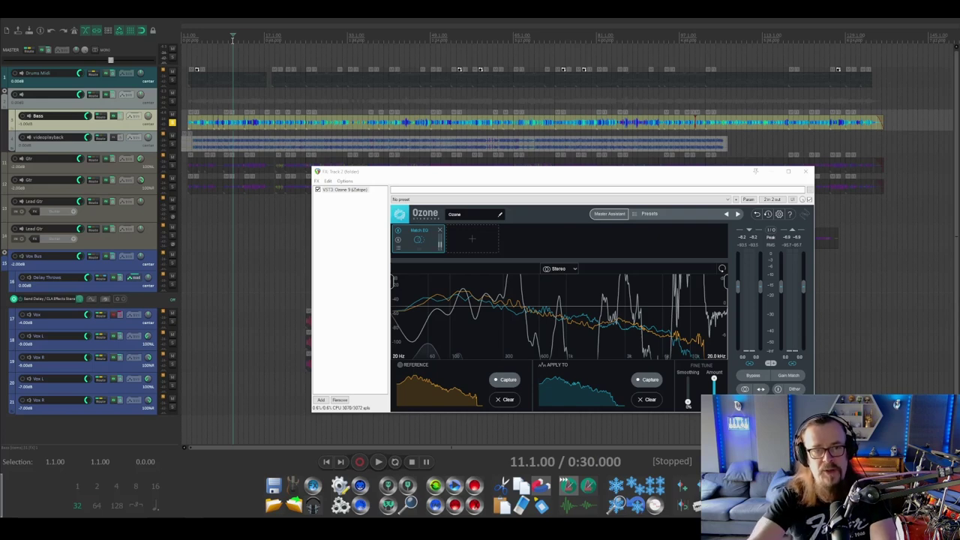
{"action": "key", "text": "space"}
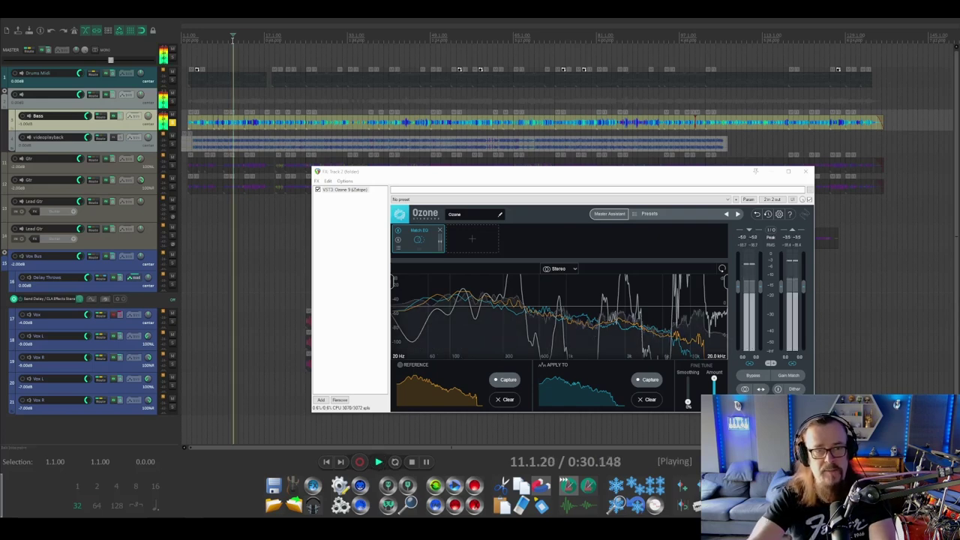
{"action": "left_click", "coordinate": [172, 146]}
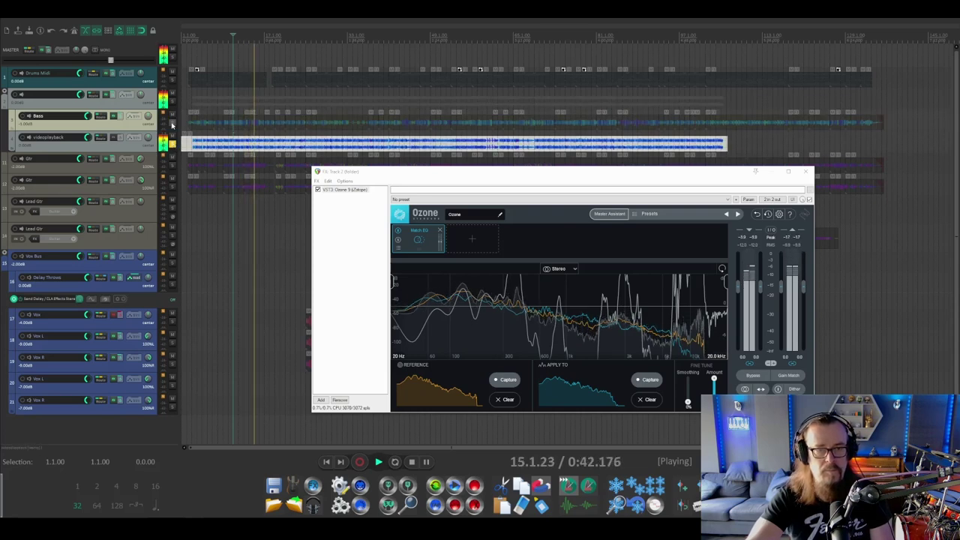
{"action": "left_click", "coordinate": [172, 125]}
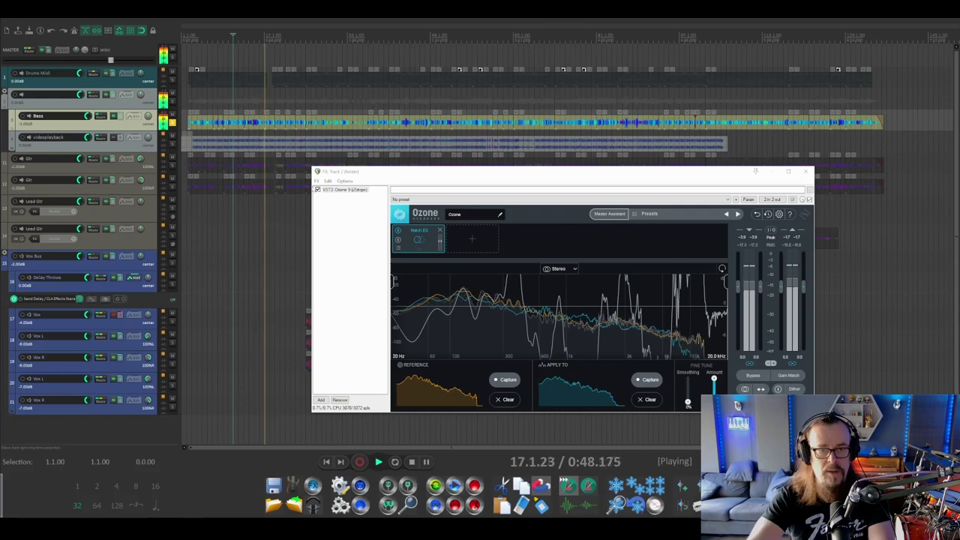
- Compare the soloed bass with Ozone 9 bypassed and enabled, then close the effects window and stop playback
{"action": "left_click", "coordinate": [318, 191]}
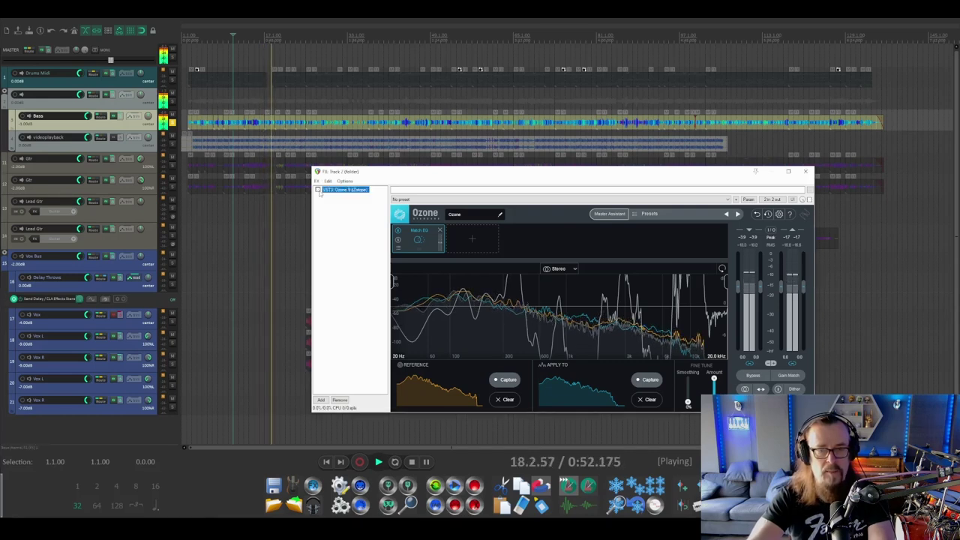
{"action": "left_click", "coordinate": [318, 190]}
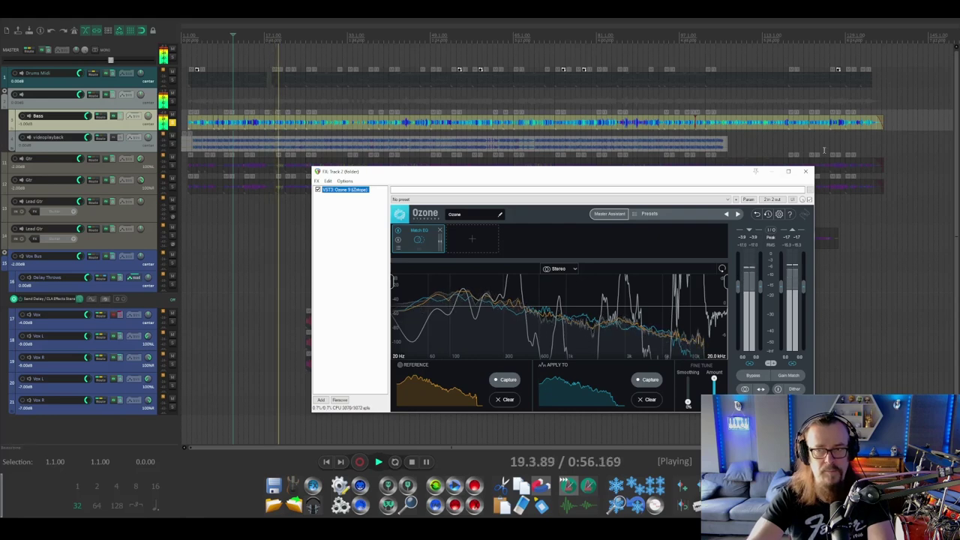
{"action": "left_click", "coordinate": [806, 171]}
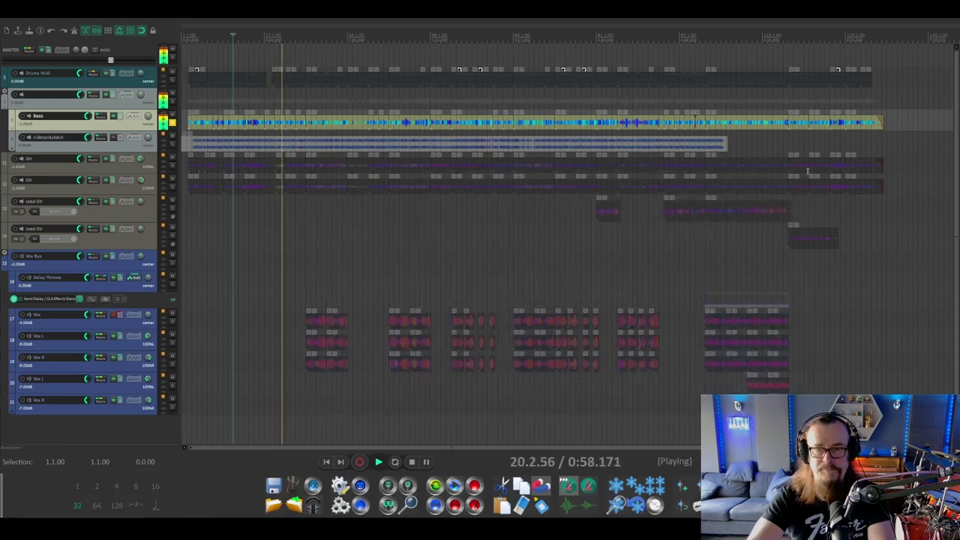
{"action": "key", "text": "space"}
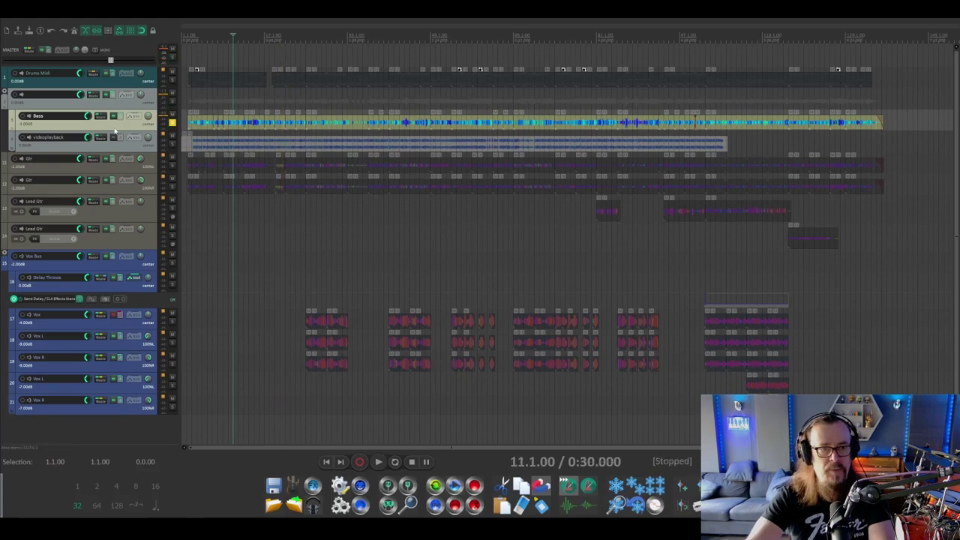
- Move Ozone 9 onto the Bass track in place of the temporary folder and reference tracks, and play the full mix unsoloed
{"action": "left_click_drag", "start_coordinate": [115, 132], "coordinate": [105, 90]}
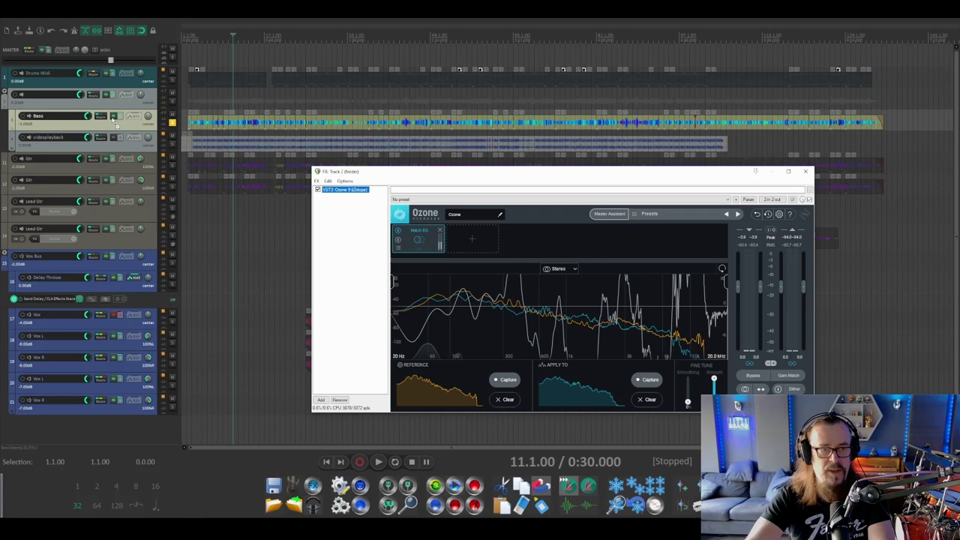
{"action": "left_click", "coordinate": [114, 117]}
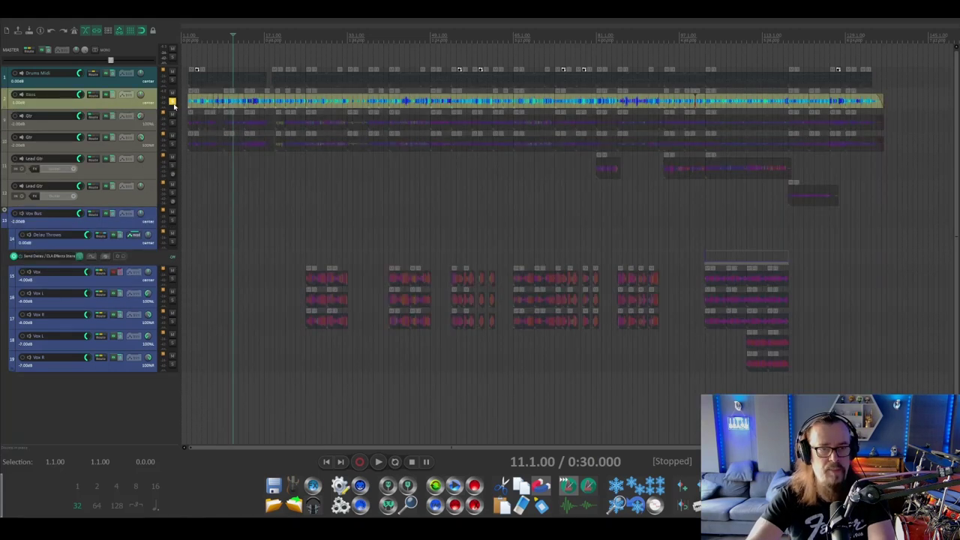
{"action": "left_click", "coordinate": [172, 103]}
{"action": "key", "text": "space"}
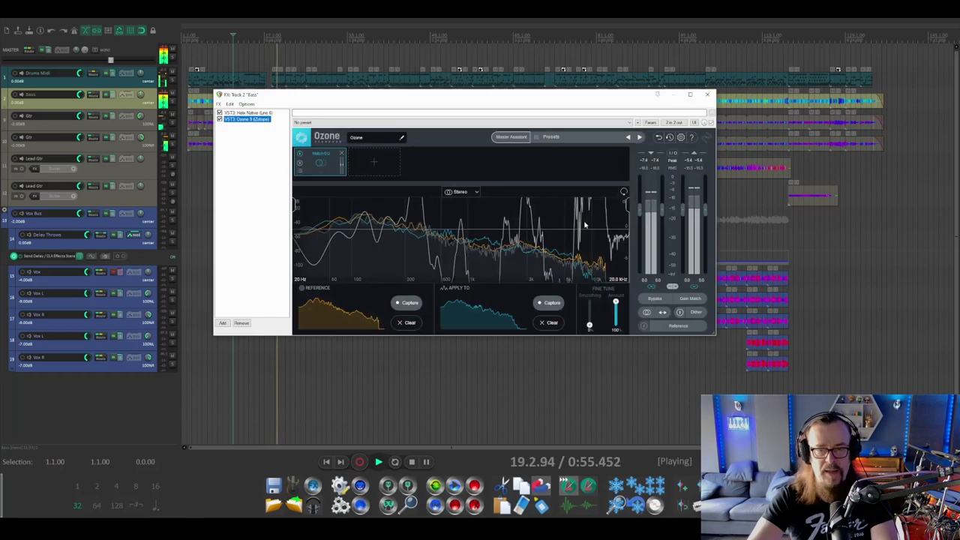
- Set the bass Match EQ smoothing to about 50% and compare the mix with Ozone 9 bypassed and enabled
{"action": "left_click_drag", "start_coordinate": [591, 327], "coordinate": [589, 312]}
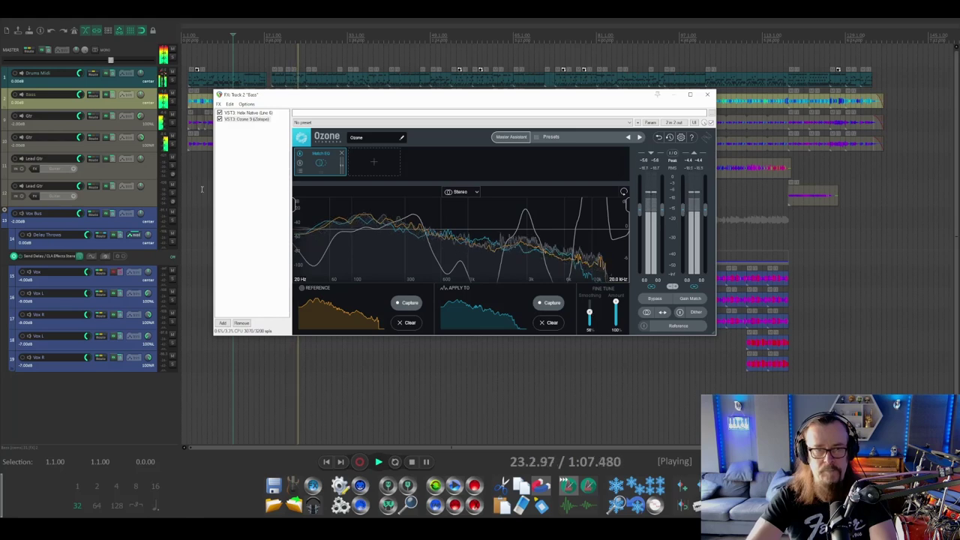
{"action": "left_click", "coordinate": [224, 119]}
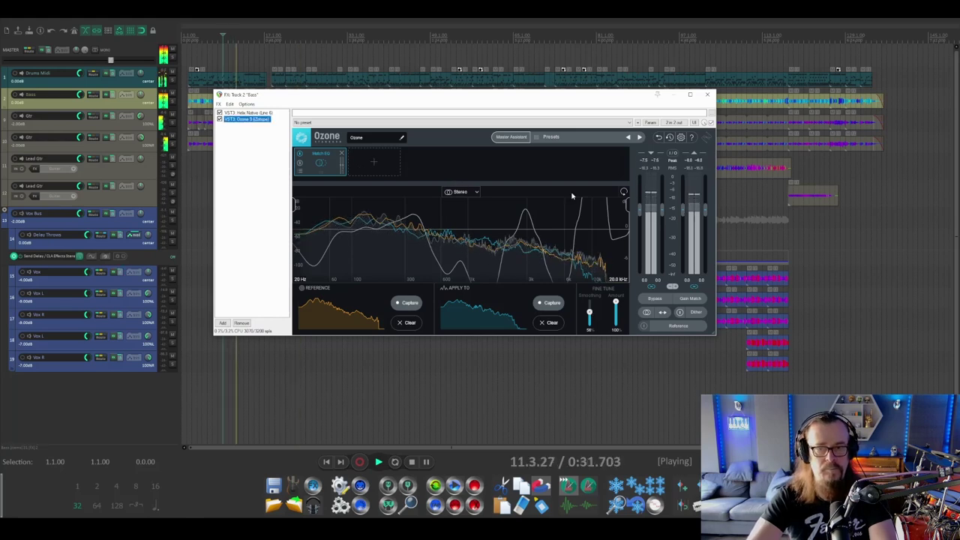
{"action": "left_click", "coordinate": [220, 120]}
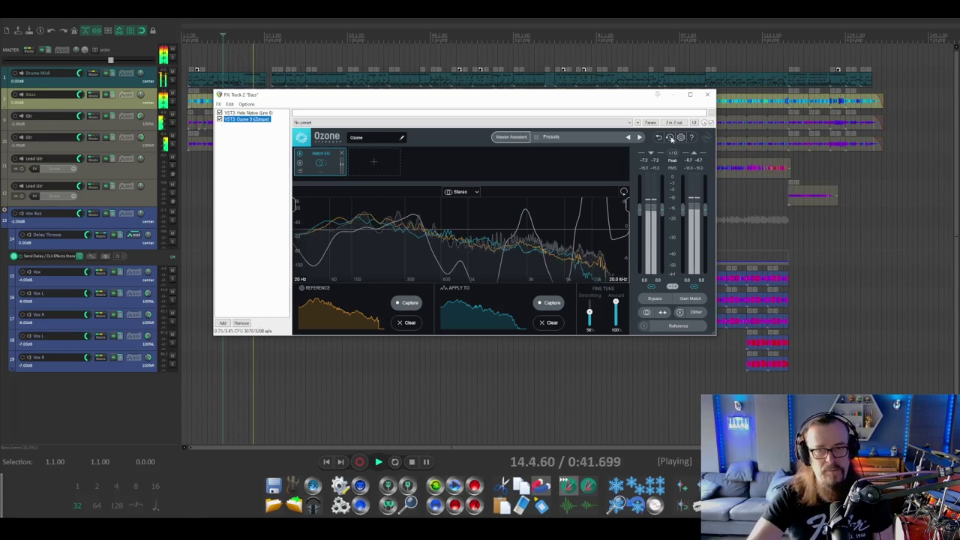
{"action": "left_click", "coordinate": [708, 95]}
{"action": "key", "text": "space"}
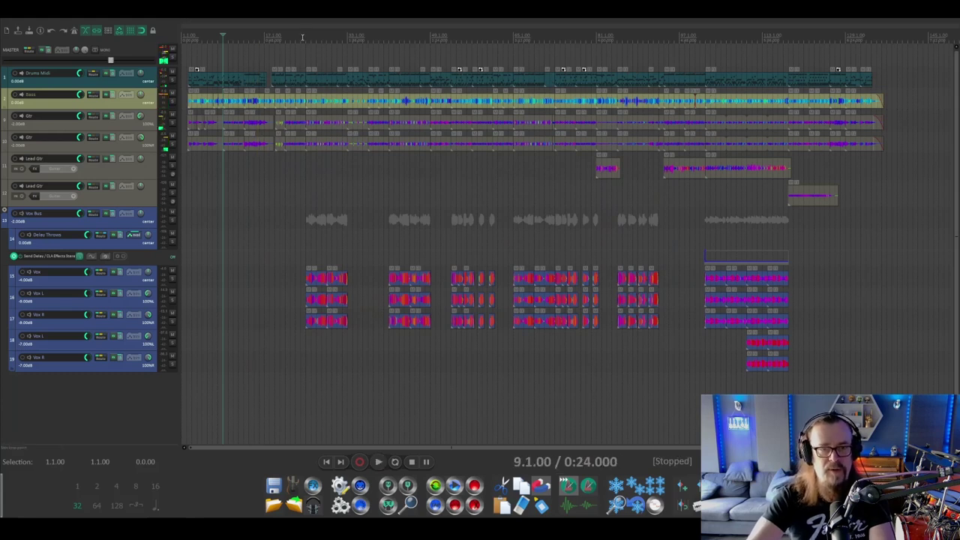
- Raise the volume of the first Vox L and Vox R tracks and play the verse from 24.1.00
{"action": "left_click", "coordinate": [301, 39]}
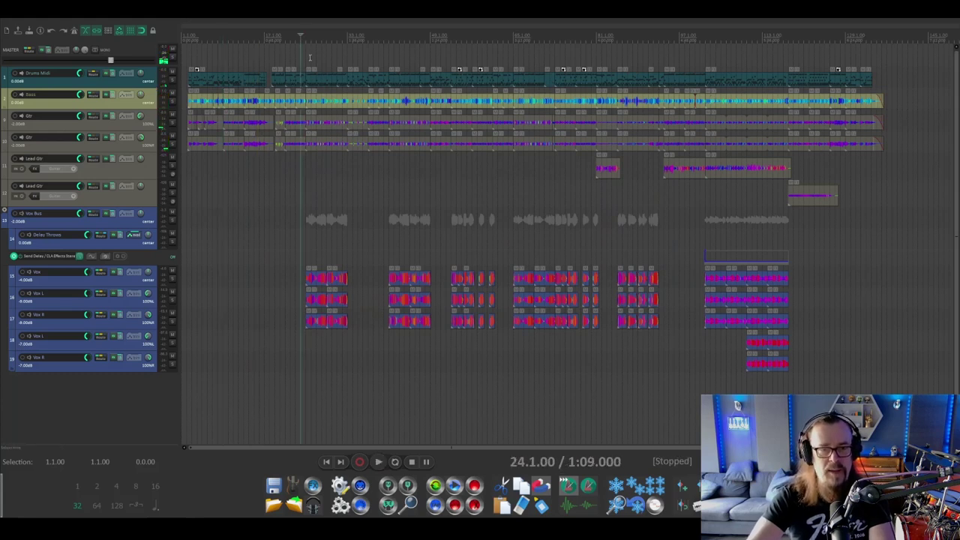
{"action": "left_click", "coordinate": [128, 282]}
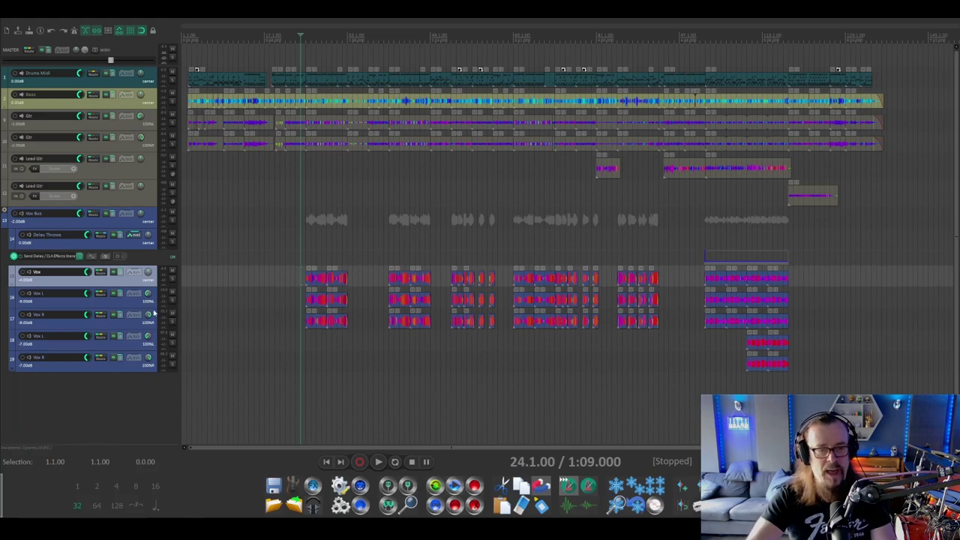
{"action": "left_click", "coordinate": [118, 306]}
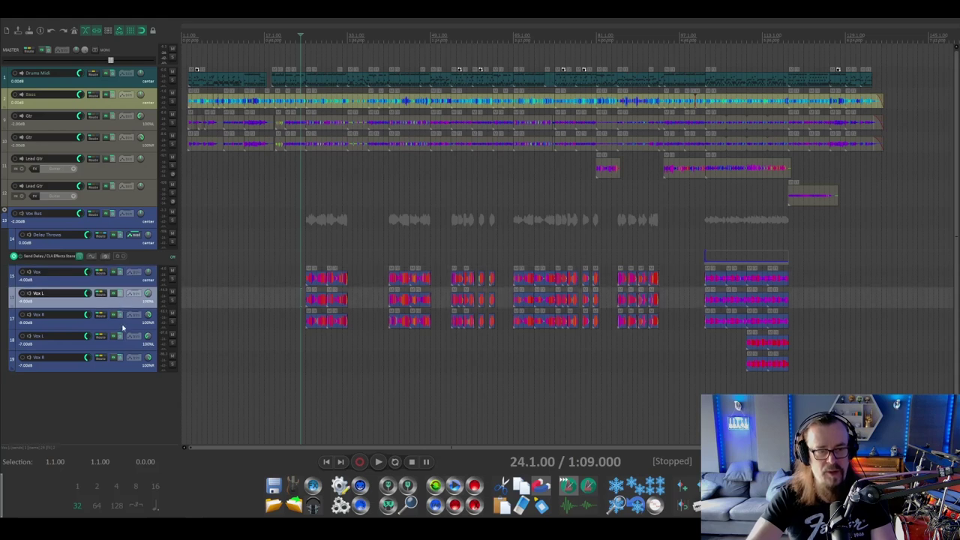
{"action": "left_click", "coordinate": [122, 325], "text": "ctrl"}
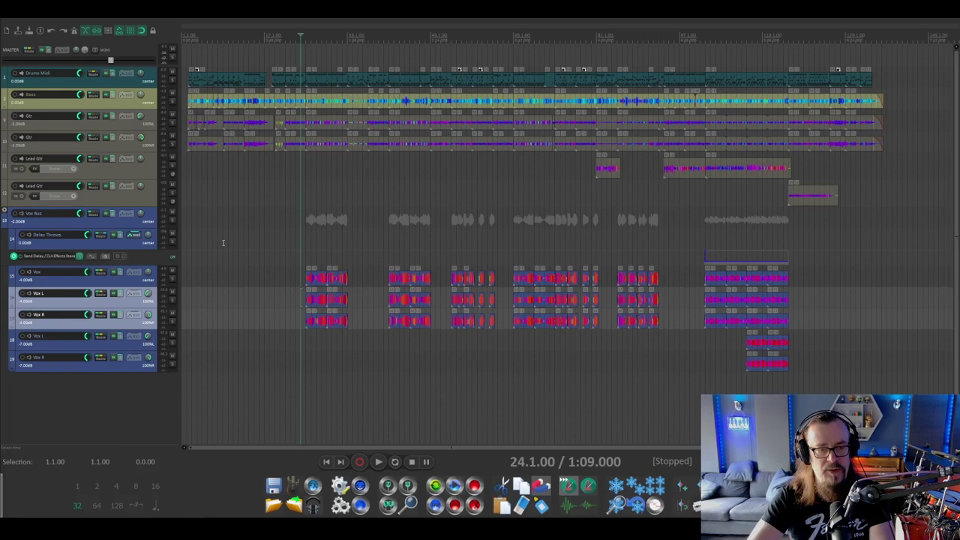
{"action": "left_click", "coordinate": [101, 288], "text": "shift"}
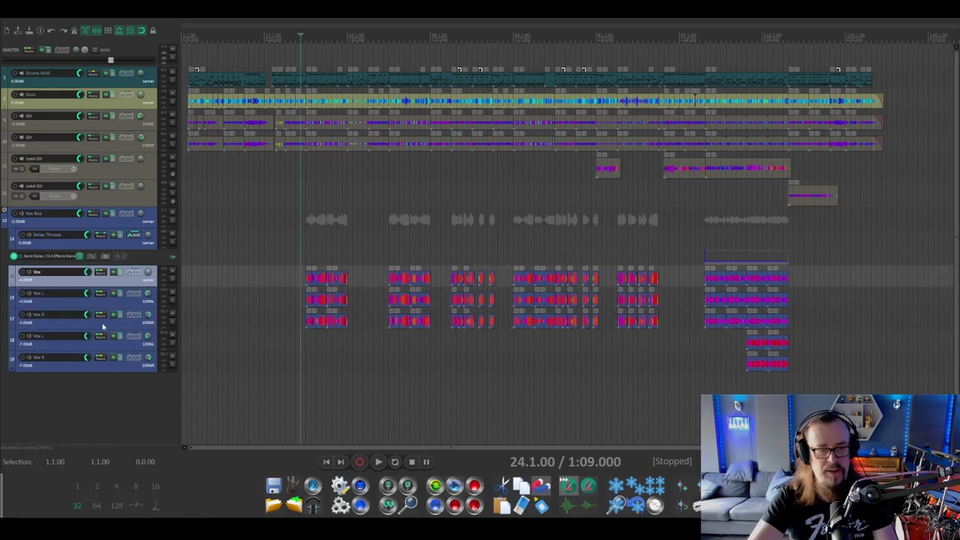
{"action": "key", "text": "space"}
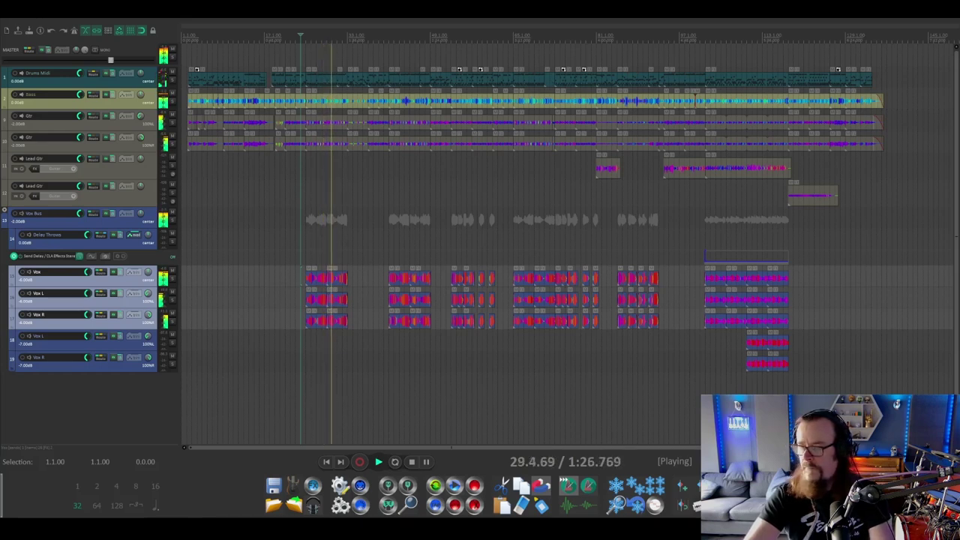
{"action": "key", "text": "space"}
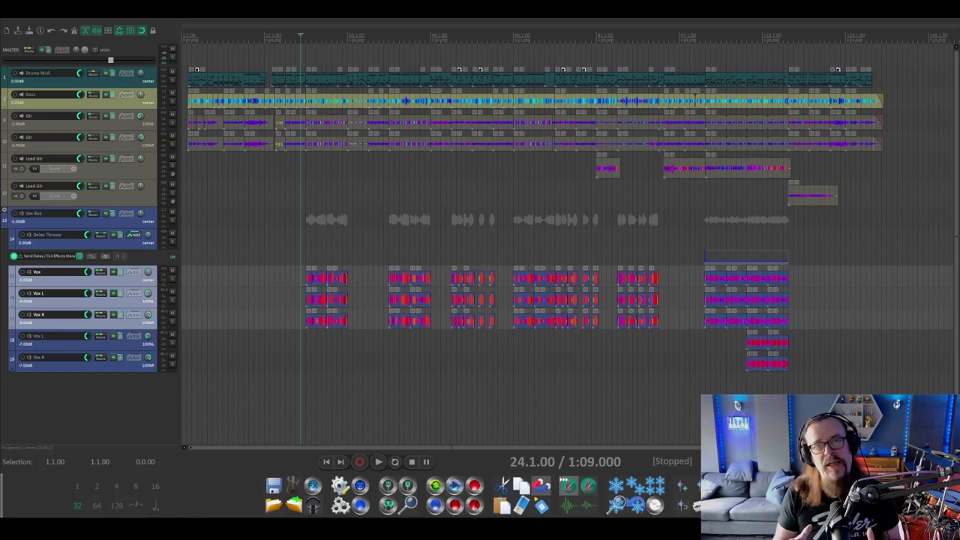
- Play the complete song with the finished arrangement from 2.1.00
{"action": "key", "text": "Home"}
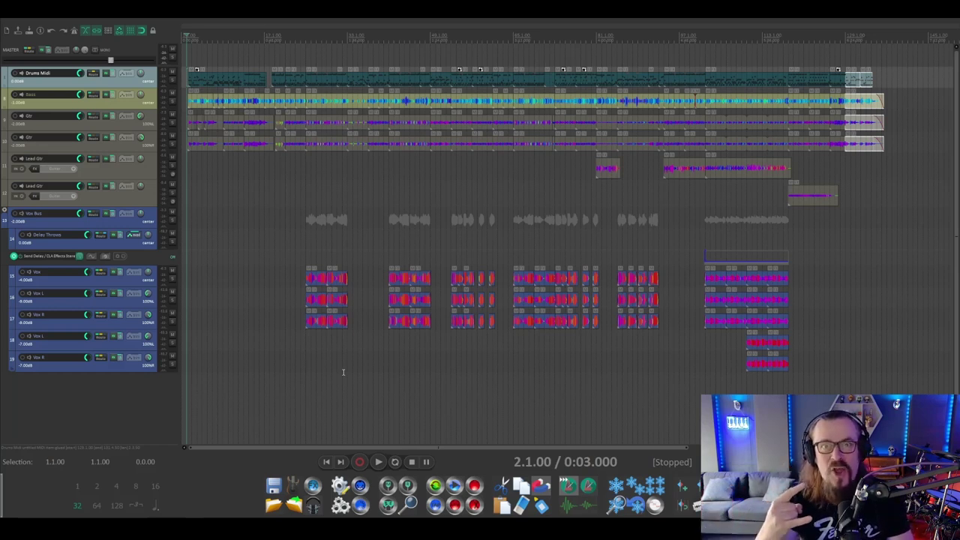
{"action": "key", "text": "space"}
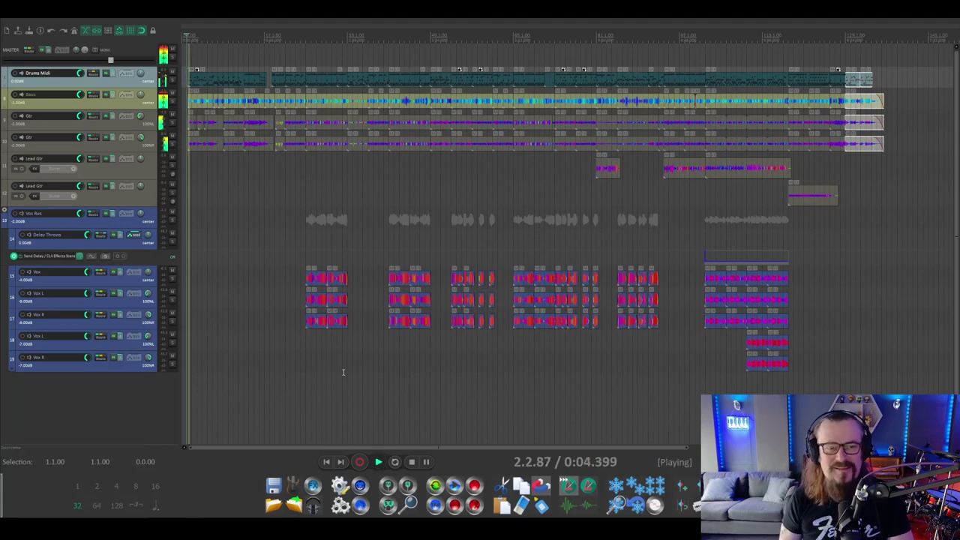